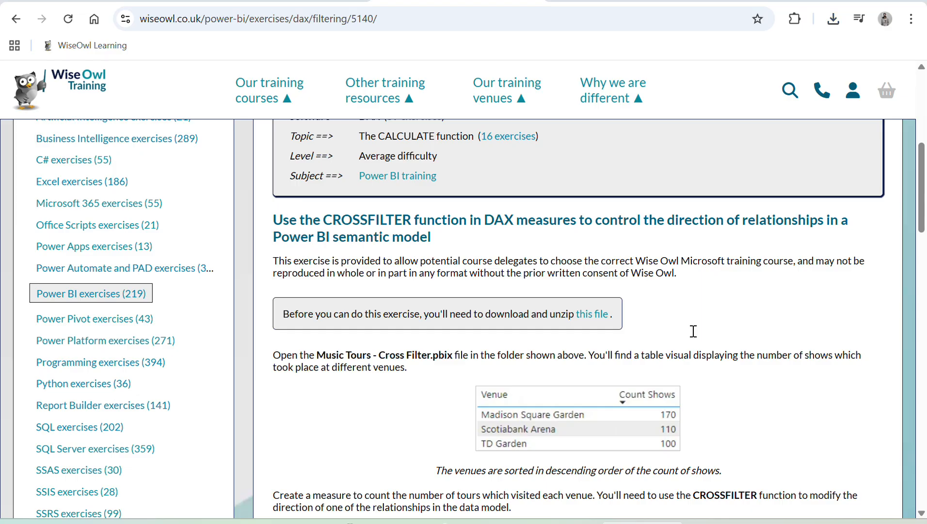
# Read the CROSSFILTER exercise brief in the browser, including the required tour-count measure, the relationship diagram and the expected results table
pyautogui.scroll(-1, 694, 331)
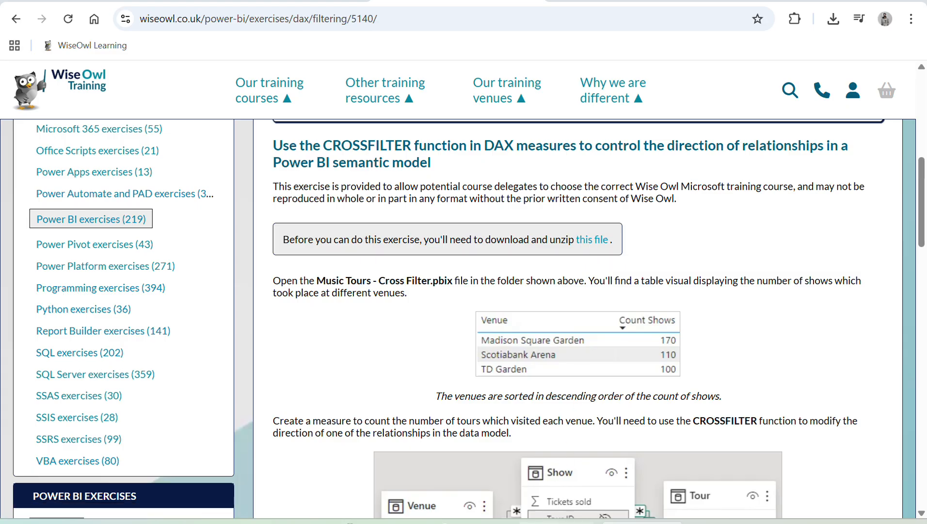
pyautogui.click(789, 471)
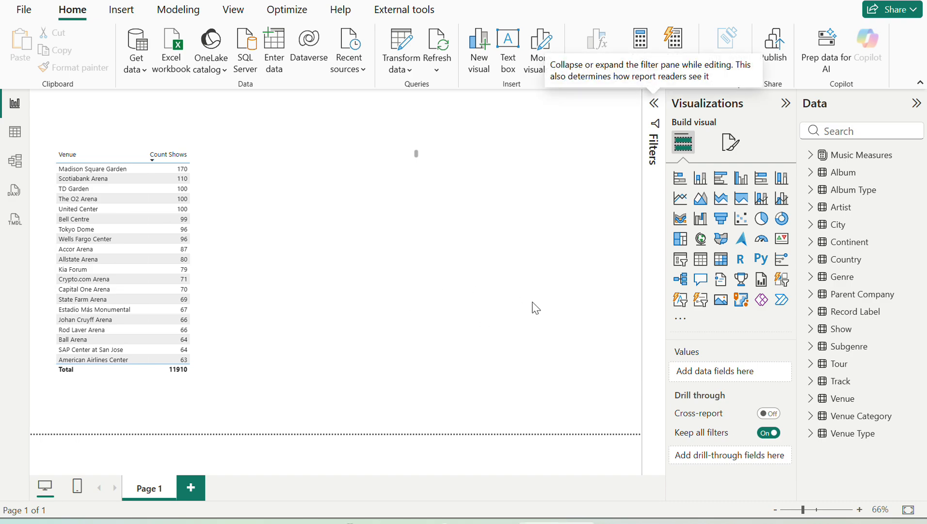
pyautogui.hotkey('alt', 'Tab')
pyautogui.scroll(-3, 376, 300)
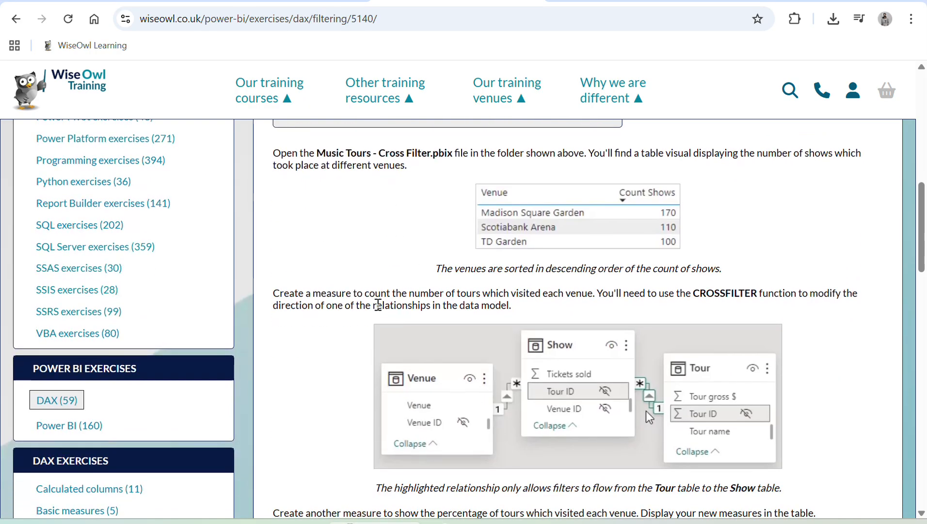
pyautogui.hotkey('alt', 'Tab')
pyautogui.hotkey('alt', 'Tab')
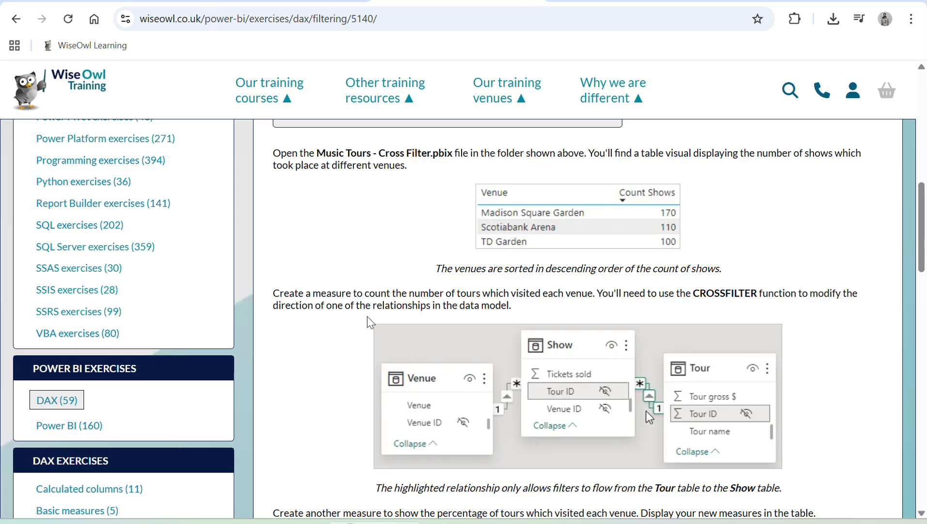
pyautogui.scroll(-1, 357, 306)
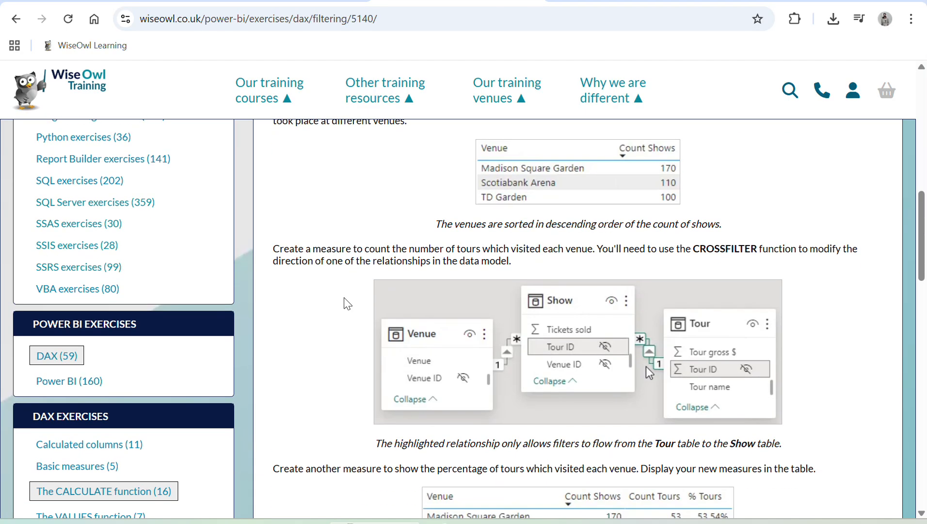
pyautogui.moveTo(301, 257); pyautogui.dragTo(322, 253)
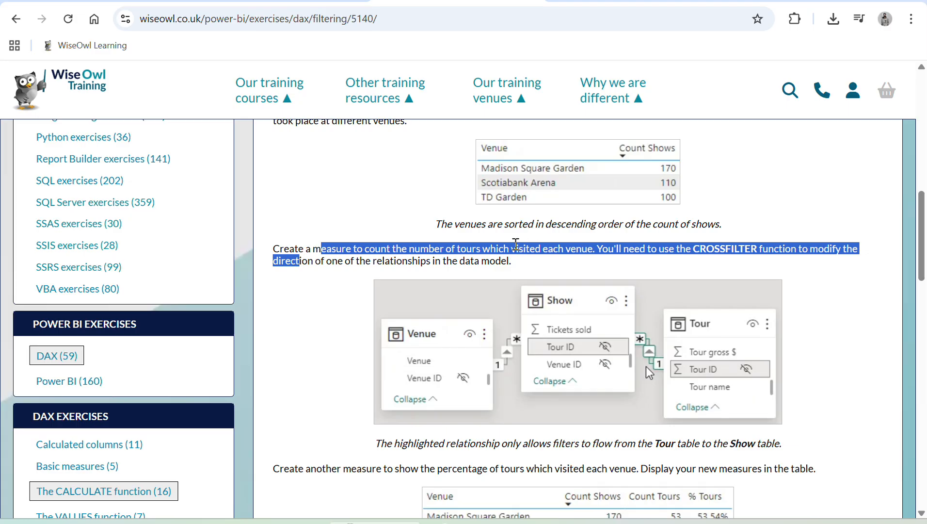
pyautogui.click(522, 245)
pyautogui.scroll(-2, 521, 245)
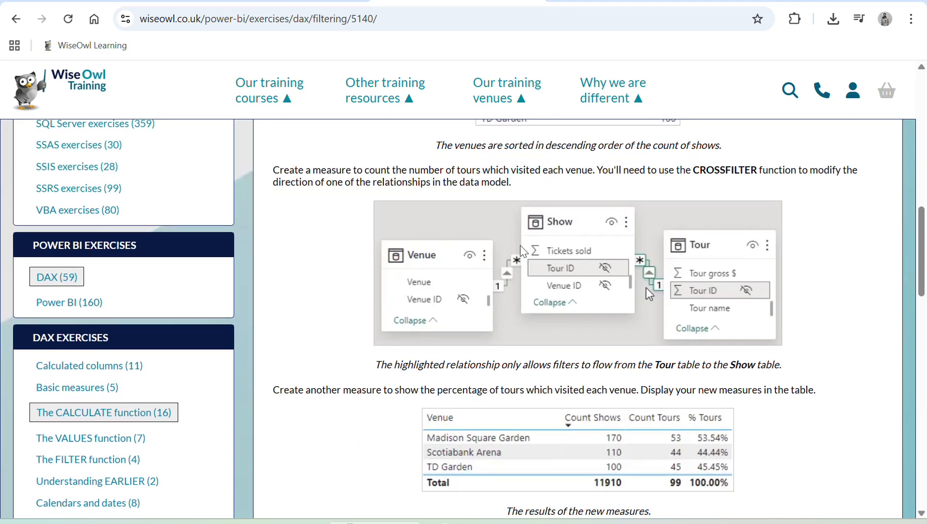
pyautogui.scroll(1, 530, 247)
pyautogui.scroll(1, 529, 247)
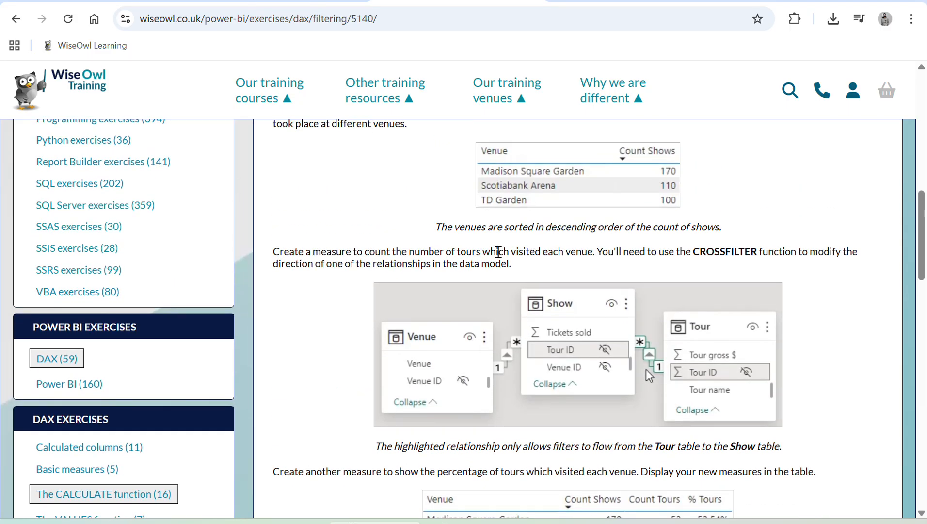
# Switch to Power BI Desktop and start a new measure named Count Tour in the Music Measures table
pyautogui.hotkey('alt', 'Tab')
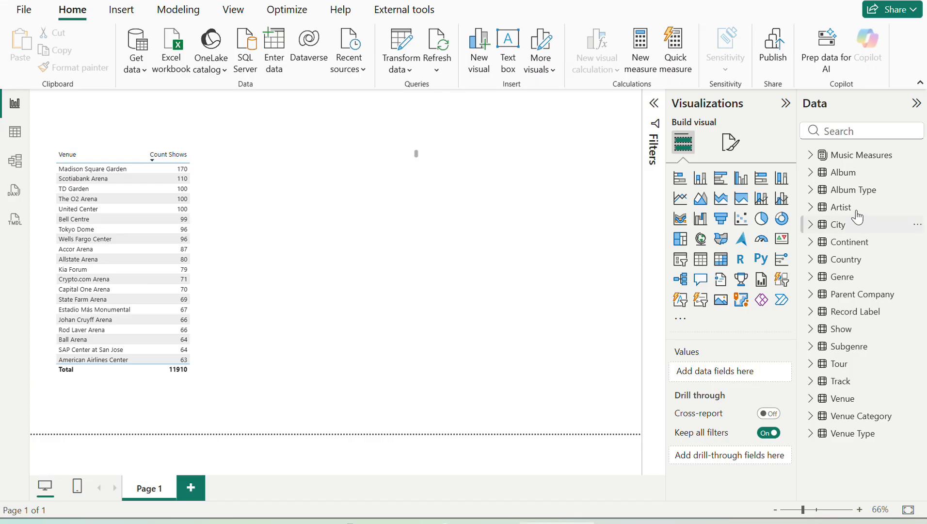
pyautogui.click(810, 155)
pyautogui.click(891, 172)
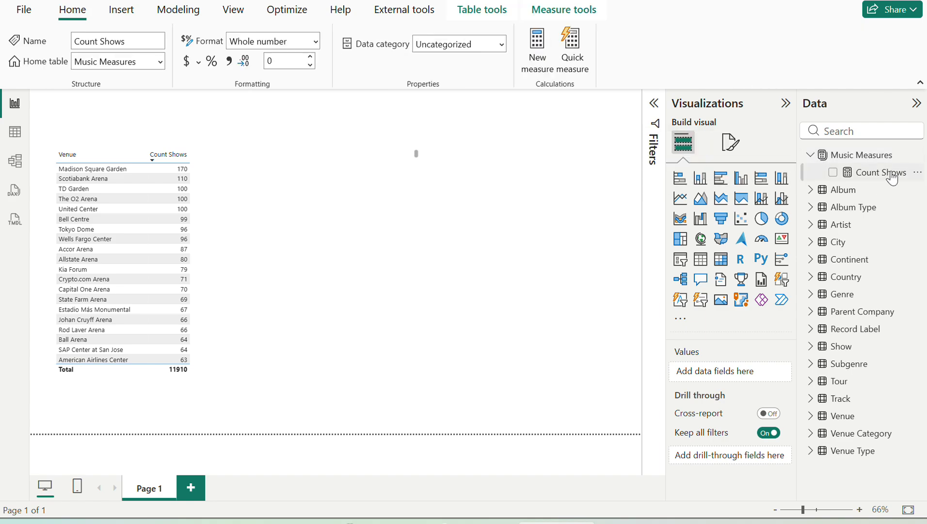
pyautogui.click(912, 155)
pyautogui.click(853, 181)
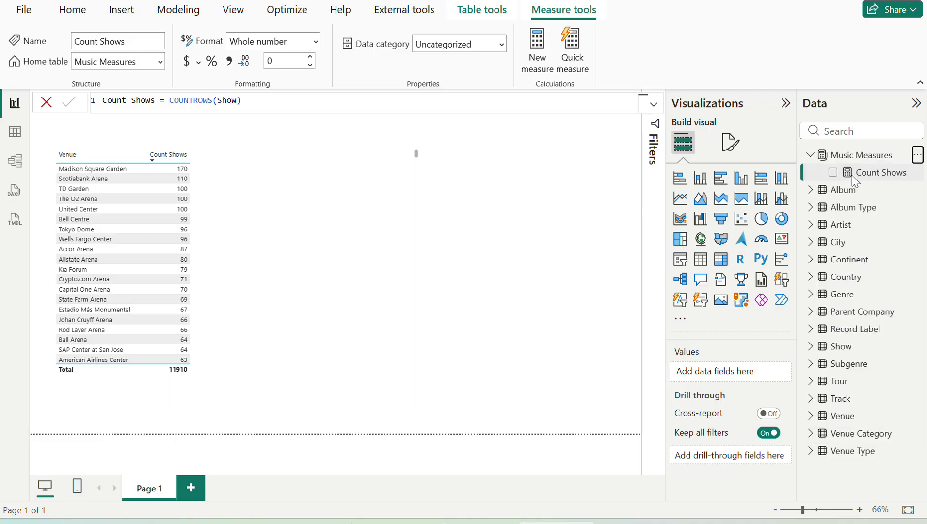
pyautogui.write('Co')
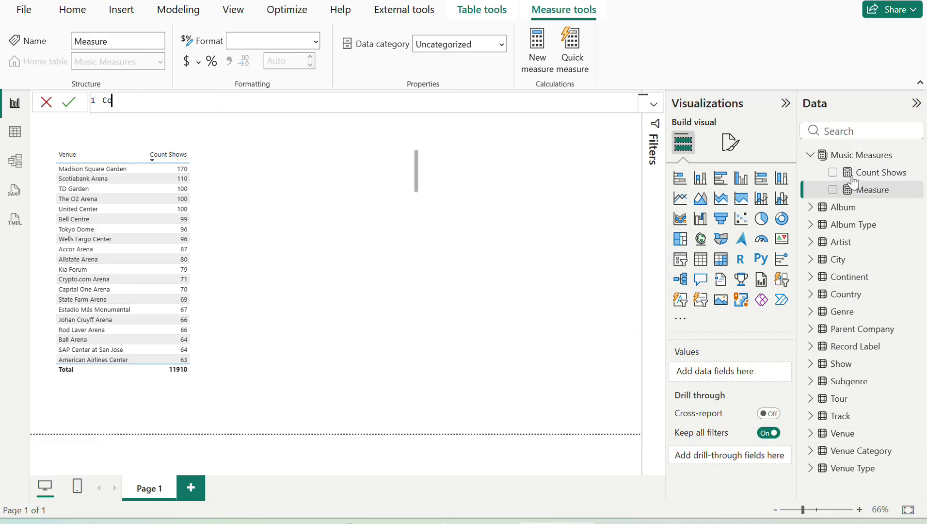
pyautogui.write('unt Tour =')
# Recheck the tour-count requirement in the brief, define Count Tour as COUNT(Tour[Tour ID]), and add it to the venue table visual
pyautogui.hotkey('alt', 'Tab')
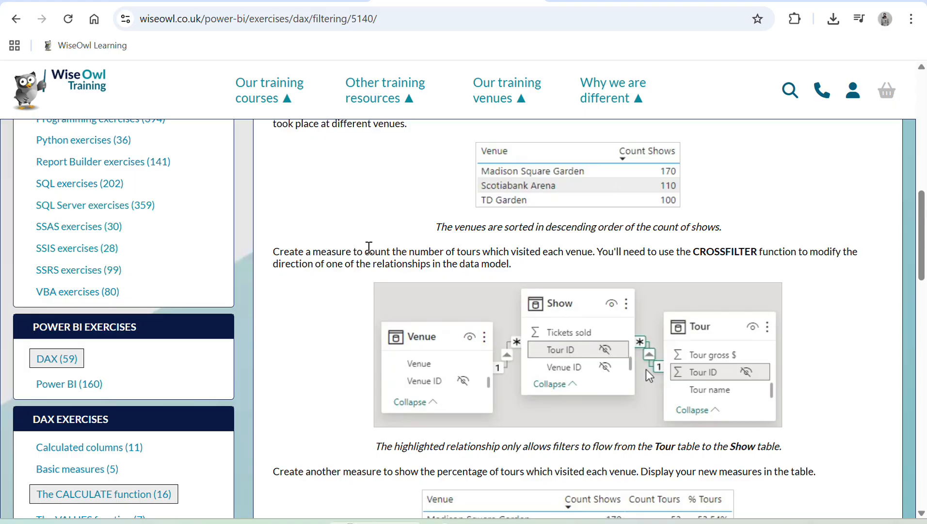
pyautogui.moveTo(369, 248); pyautogui.dragTo(589, 262)
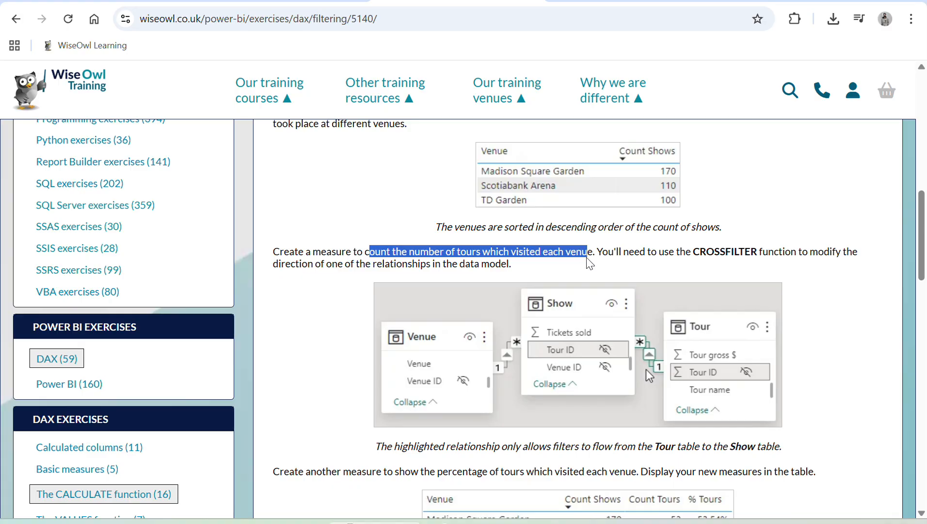
pyautogui.hotkey('alt', 'Tab')
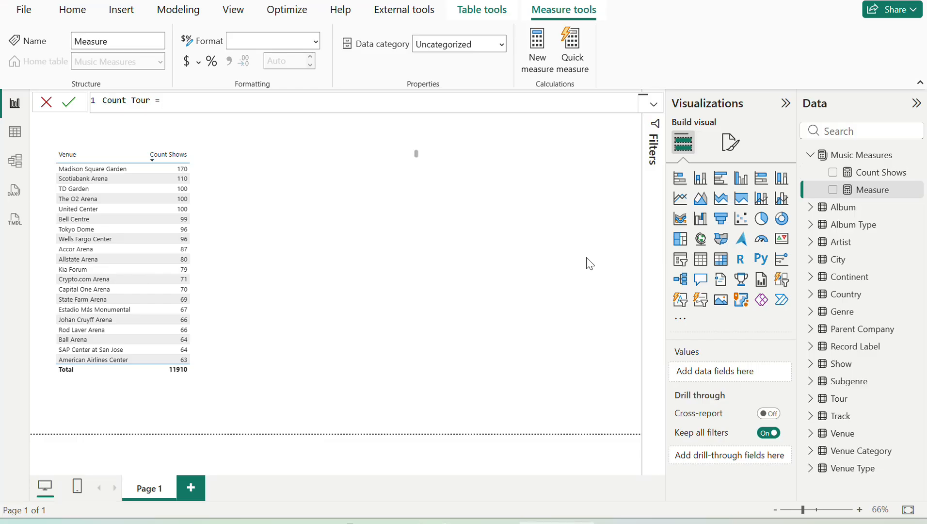
pyautogui.write('cou')
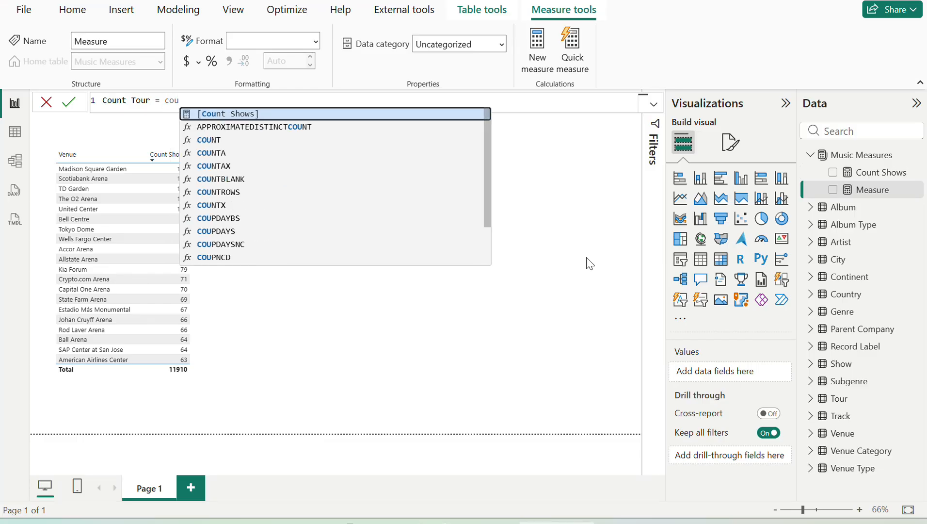
pyautogui.press('Down')
pyautogui.press('Down')
pyautogui.press('Tab')
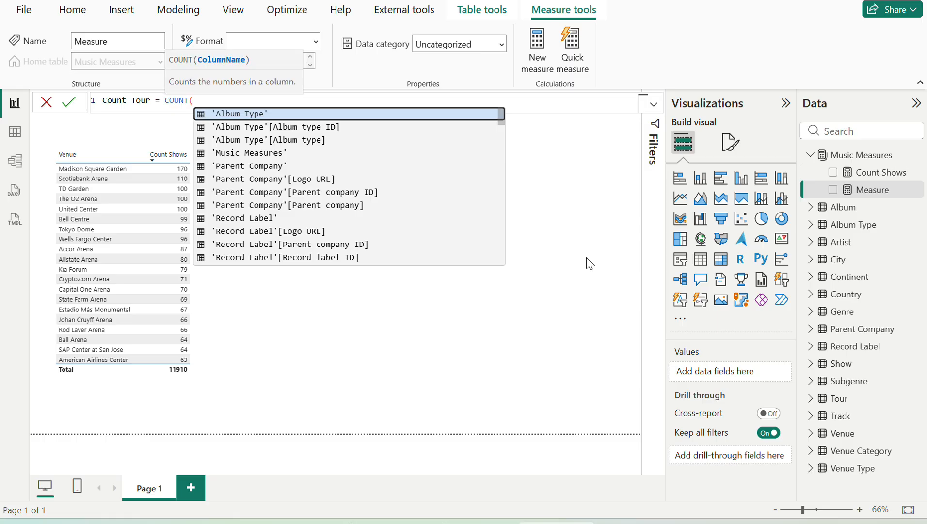
pyautogui.press('Down')
pyautogui.write('tou')
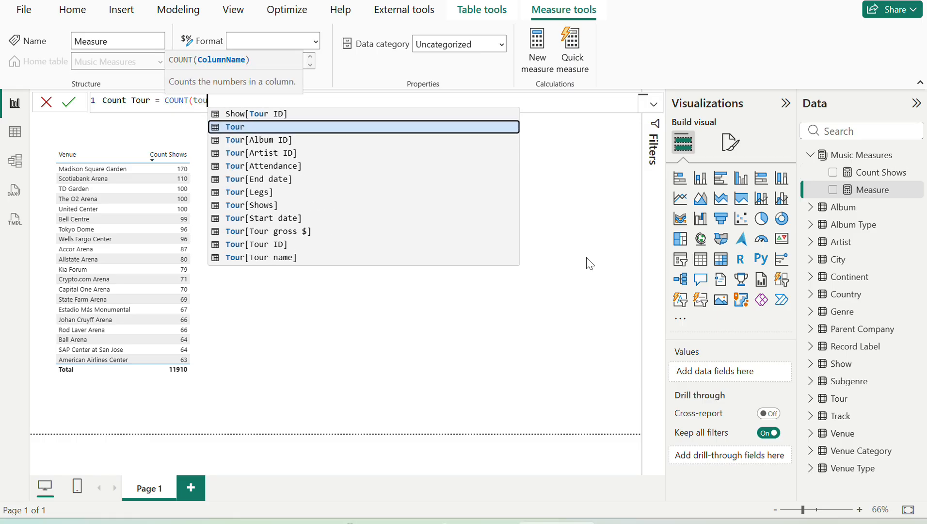
pyautogui.press('Down')
pyautogui.press('Down')
pyautogui.press('Down')
pyautogui.press('Down')
pyautogui.press('Down')
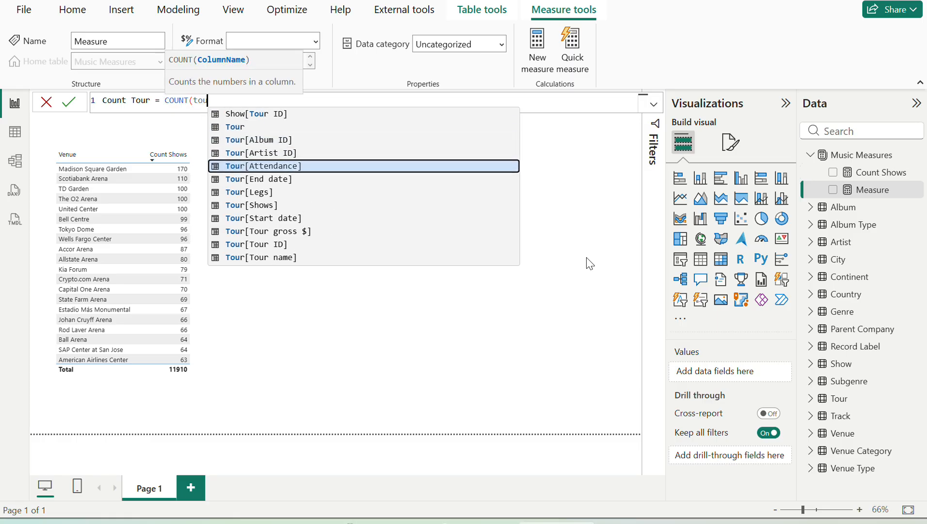
pyautogui.press('Down')
pyautogui.press('Down')
pyautogui.press('Down')
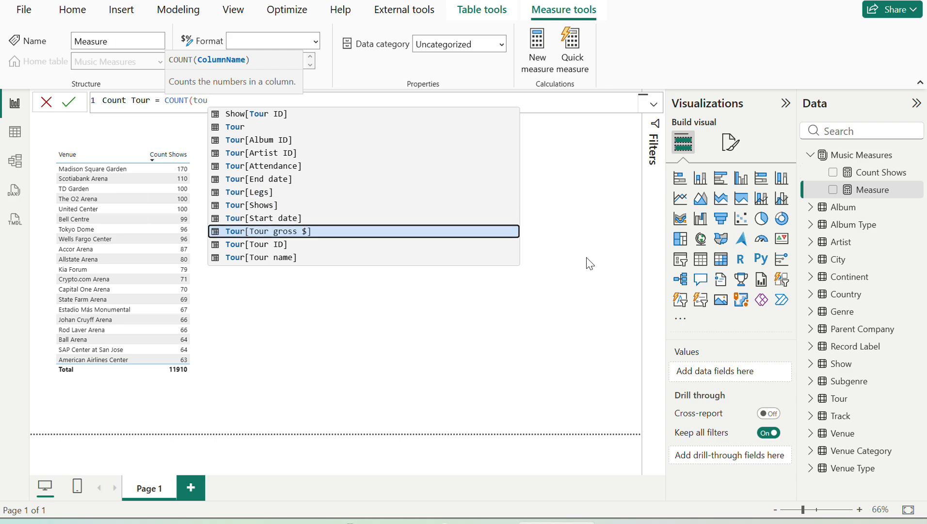
pyautogui.press('Down')
pyautogui.press('Tab')
pyautogui.press('Return')
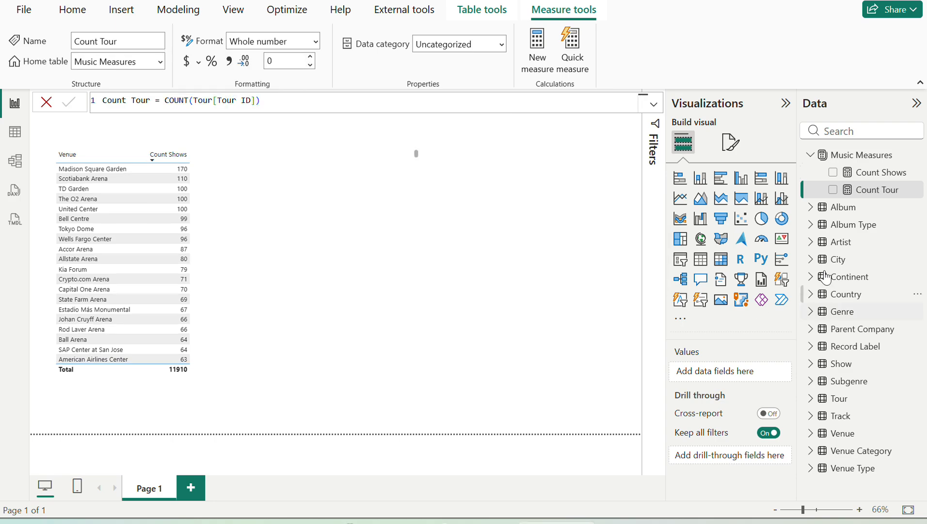
pyautogui.click(275, 326)
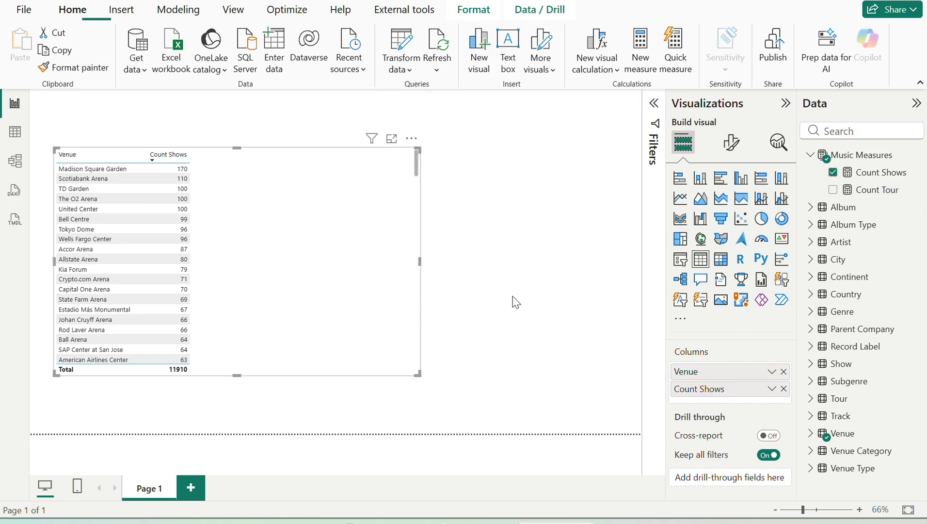
pyautogui.click(832, 189)
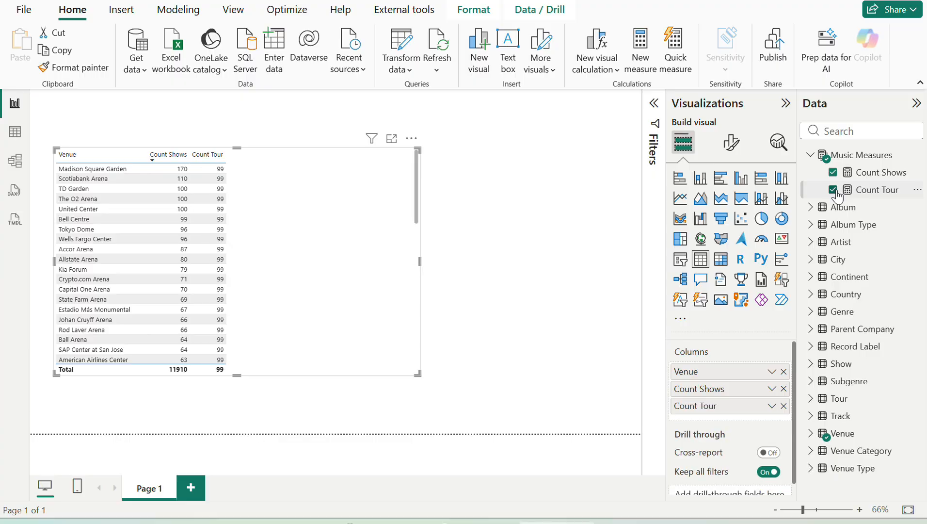
# Compare the Count Tour column with the expected results on the exercise page and reread the instruction about the CROSSFILTER function
pyautogui.hotkey('alt', 'Tab')
pyautogui.hotkey('alt', 'Tab')
pyautogui.hotkey('alt', 'Tab')
pyautogui.scroll(-3, 561, 383)
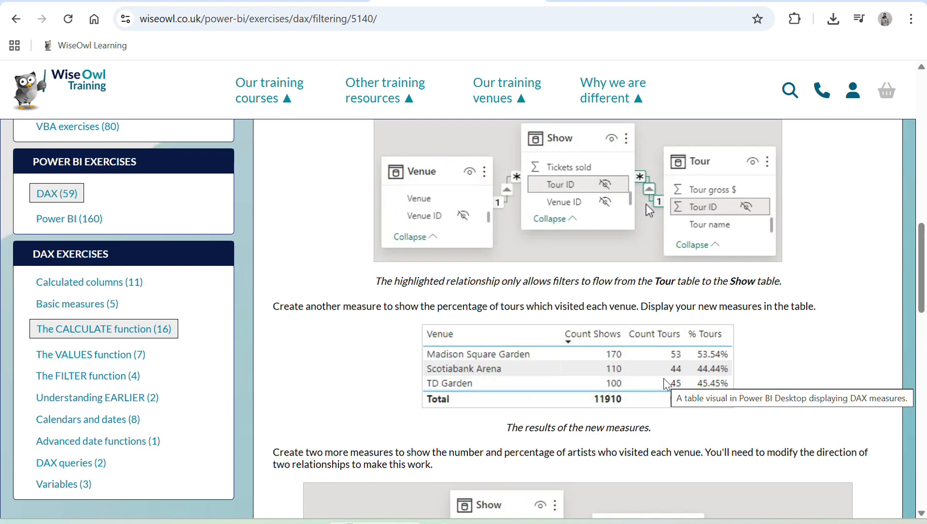
pyautogui.hotkey('alt', 'Tab')
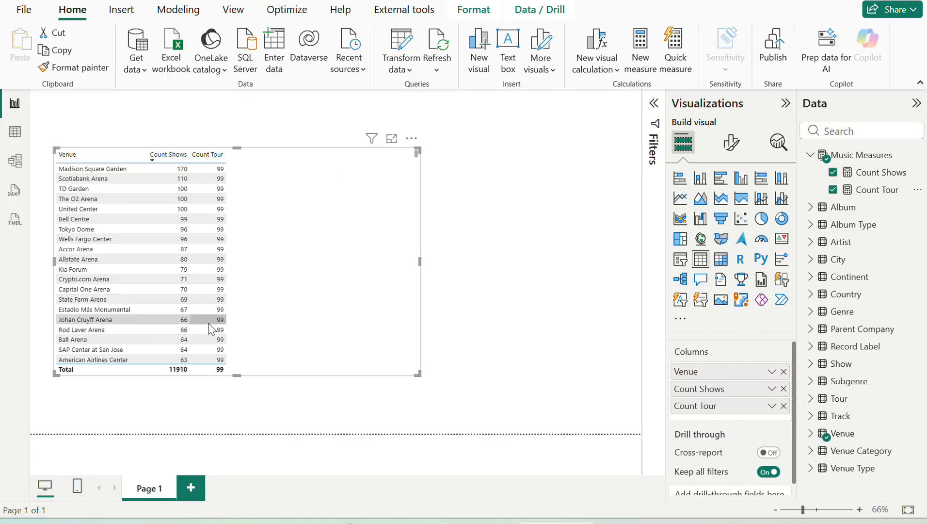
pyautogui.hotkey('alt', 'Tab')
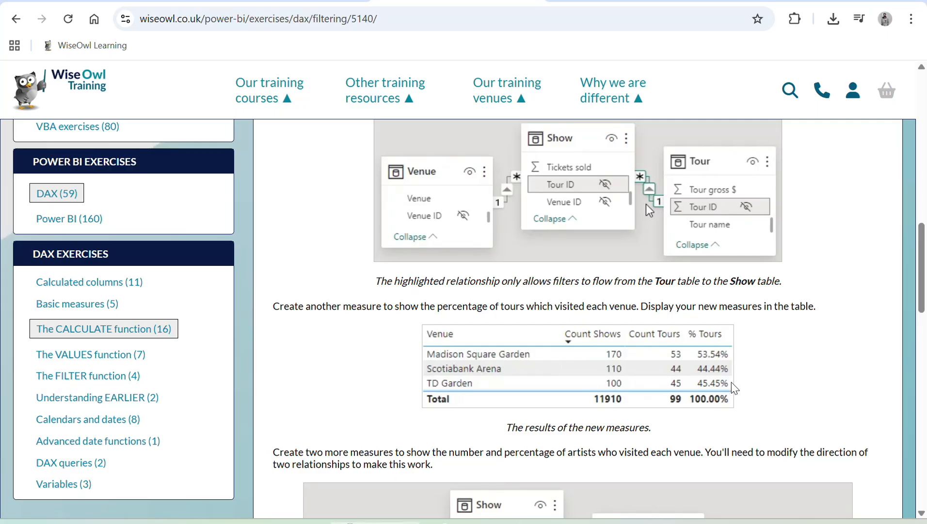
pyautogui.scroll(1, 648, 265)
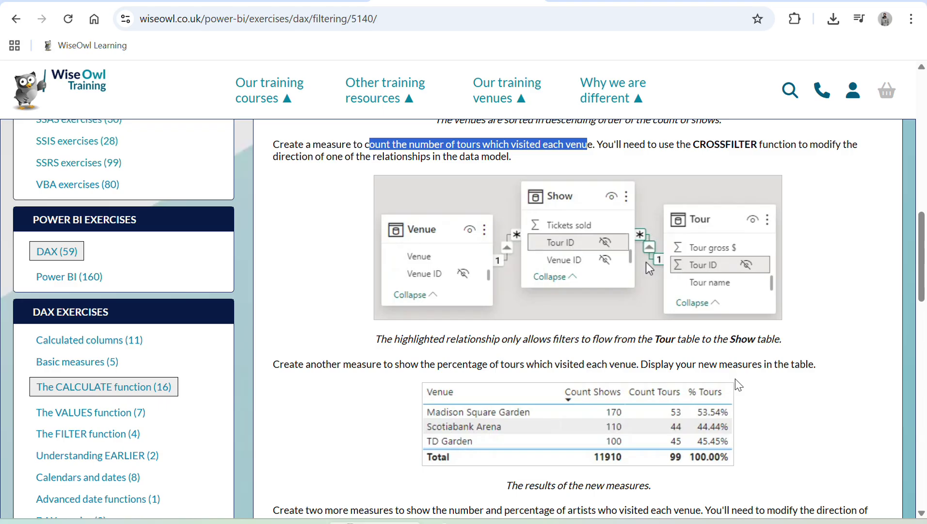
pyautogui.scroll(1, 737, 380)
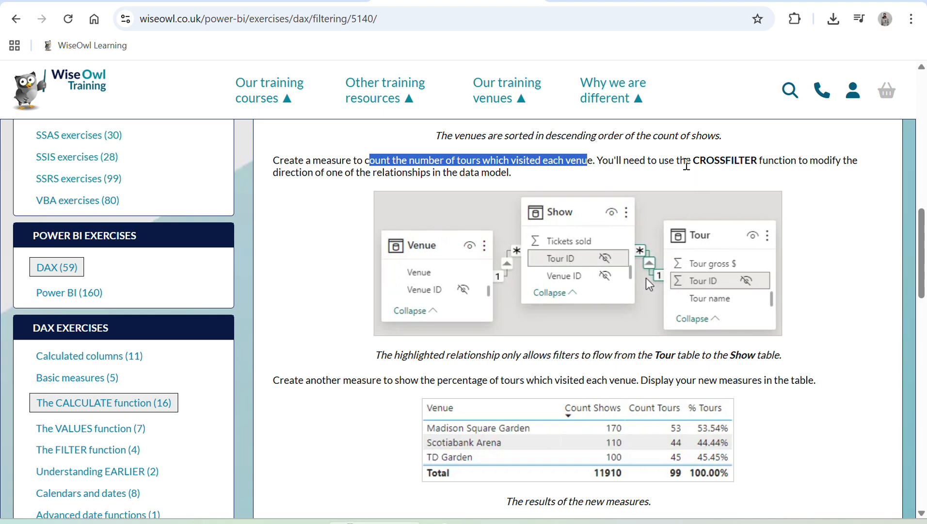
pyautogui.click(684, 161)
pyautogui.doubleClick(684, 161)
# Back in Power BI Desktop, try wrapping the Count Tour formula in CROSSFILTER, as CROSSFILTER(COUNT(Tour[Tour ID]))
pyautogui.hotkey('alt', 'Tab')
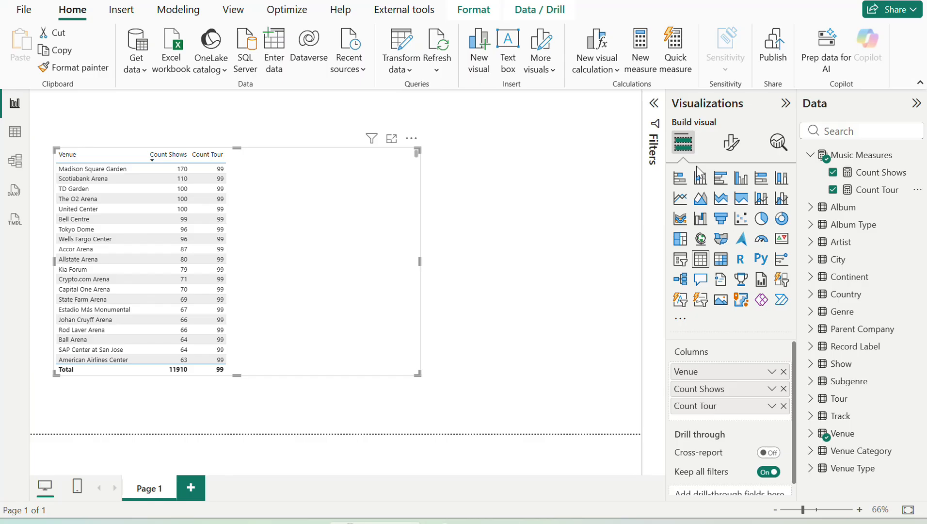
pyautogui.click(877, 190)
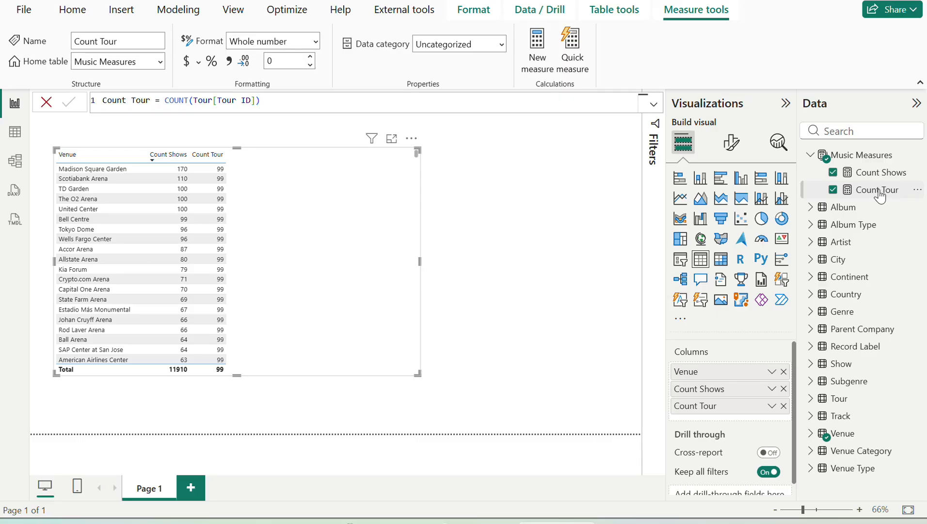
pyautogui.click(275, 106)
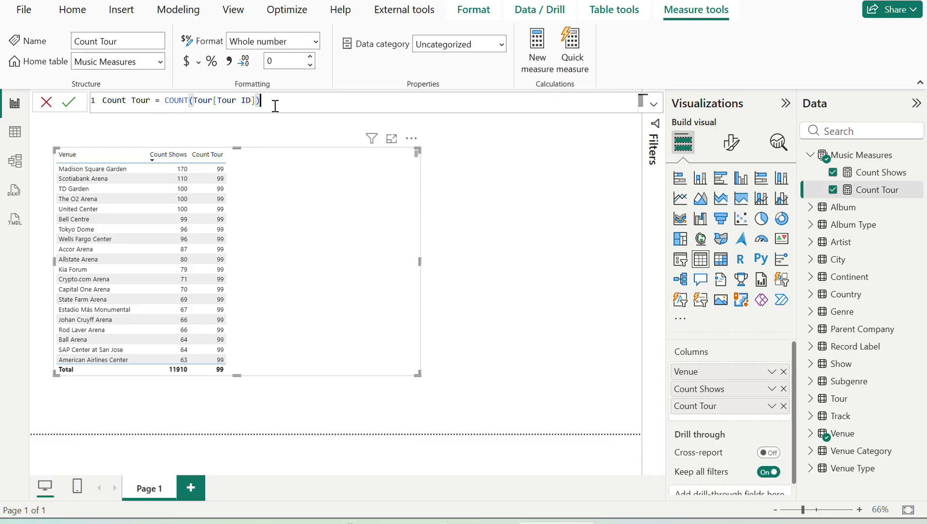
pyautogui.doubleClick(165, 106)
pyautogui.write('CROSSF')
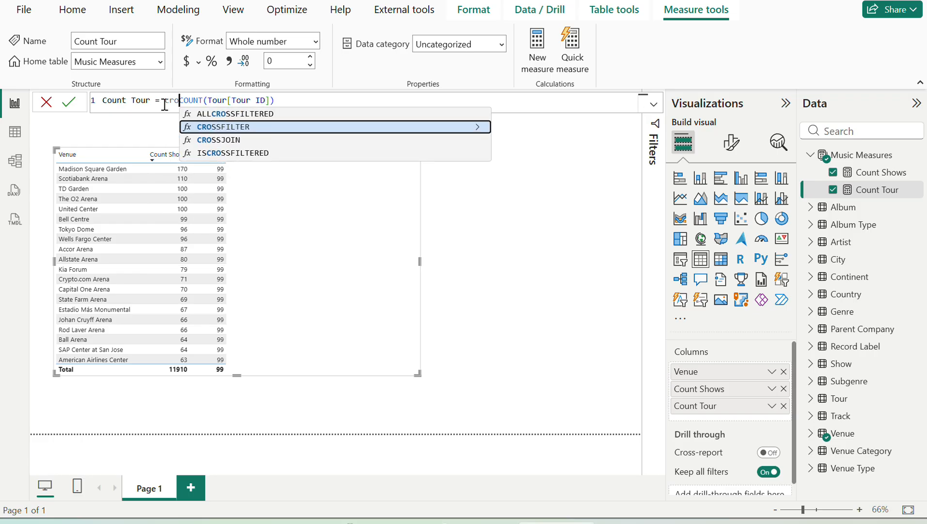
pyautogui.press('Tab')
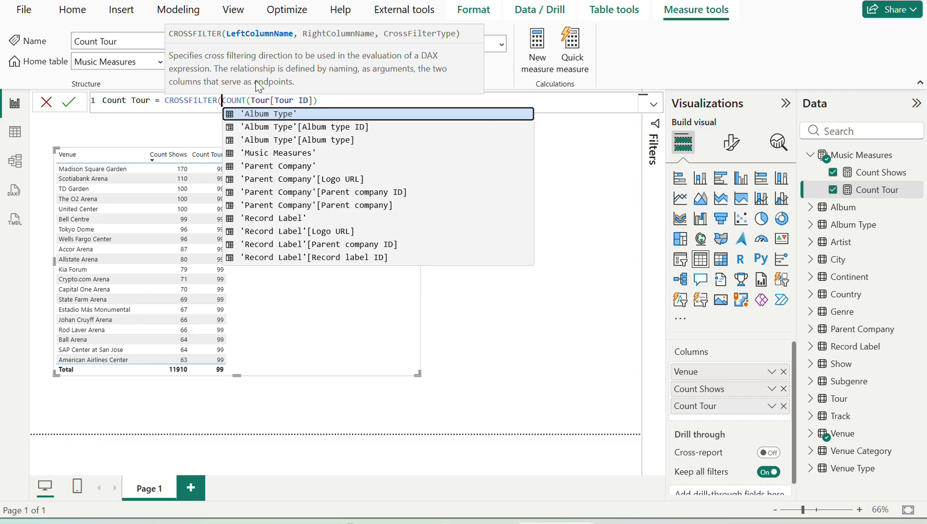
pyautogui.press('Escape')
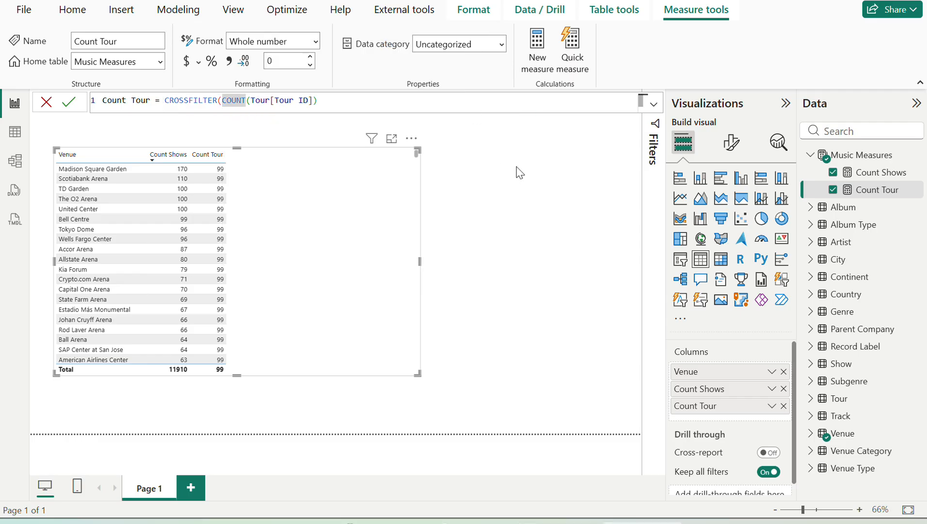
pyautogui.press('Return')
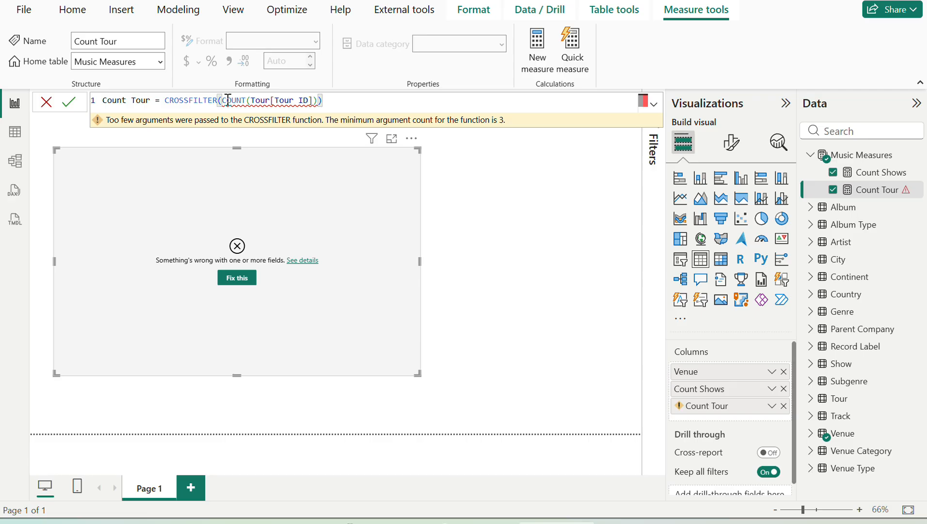
# Replace the Count Tour formula with a CALCULATE expression whose first argument is a COUNT
pyautogui.keyDown('shift'); pyautogui.click(169, 100); pyautogui.keyUp('shift')
pyautogui.press('BackSpace')
pyautogui.write('A')
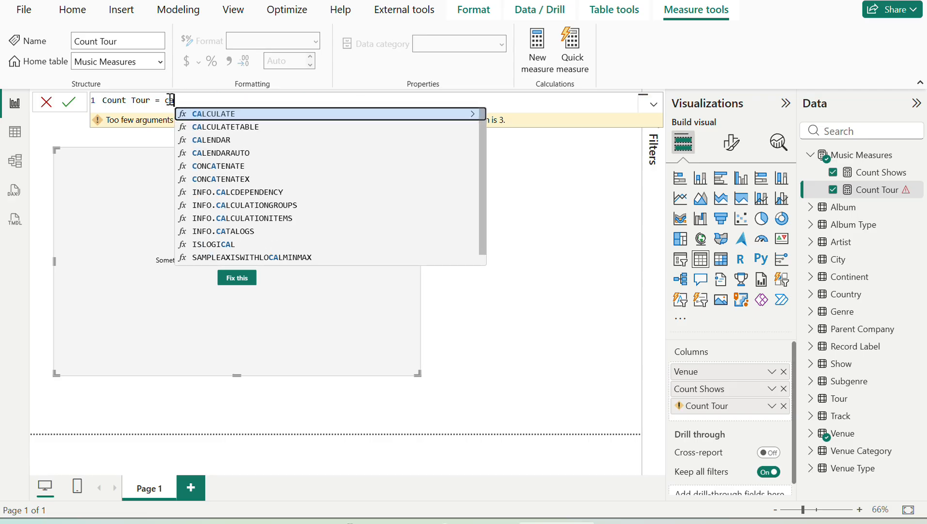
pyautogui.press('Tab')
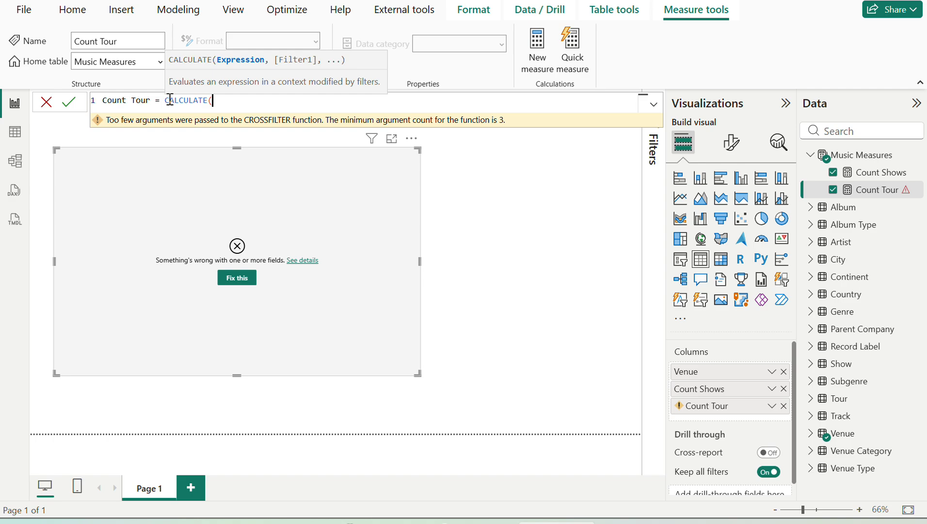
pyautogui.write('coun')
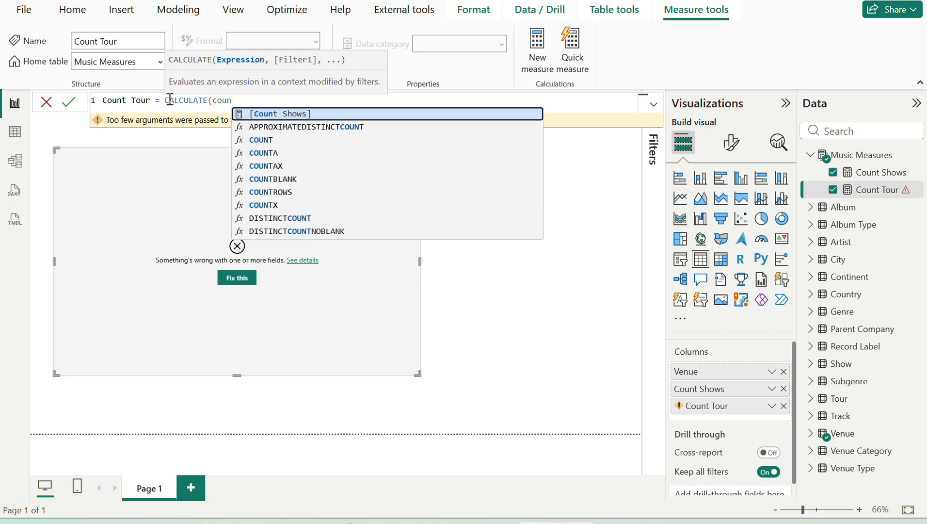
pyautogui.press('Down')
pyautogui.press('Down')
pyautogui.press('Tab')
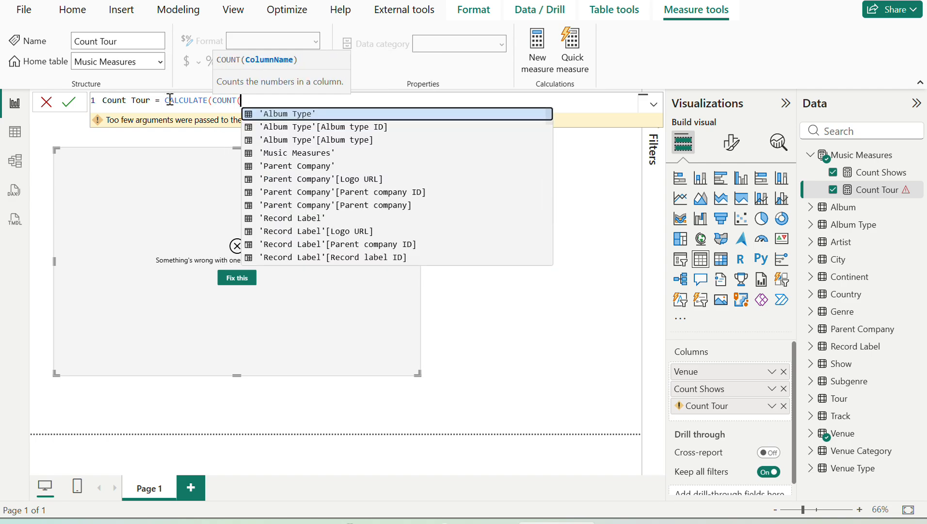
# Use Tour[Tour ID] as the column counted inside the CALCULATE expression
pyautogui.write('tou')
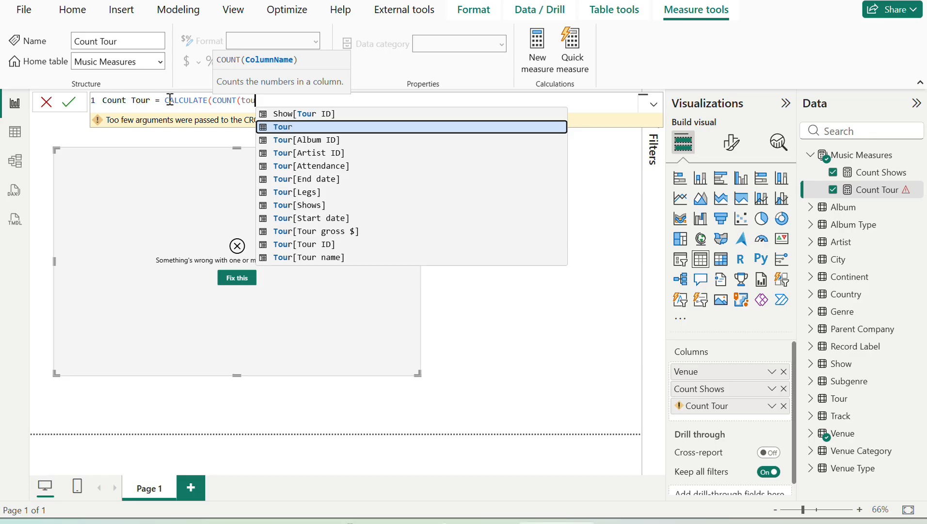
pyautogui.press('Down')
pyautogui.press('Down')
pyautogui.press('Down')
pyautogui.press('Down')
pyautogui.press('Down')
pyautogui.press('Down')
pyautogui.press('Down')
pyautogui.press('Down')
pyautogui.press('Down')
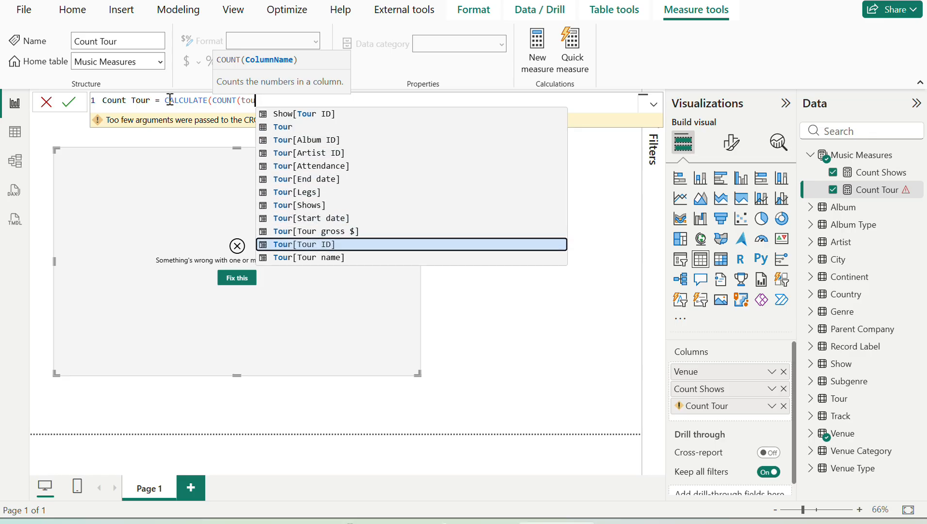
pyautogui.press('Tab')
pyautogui.write(',')
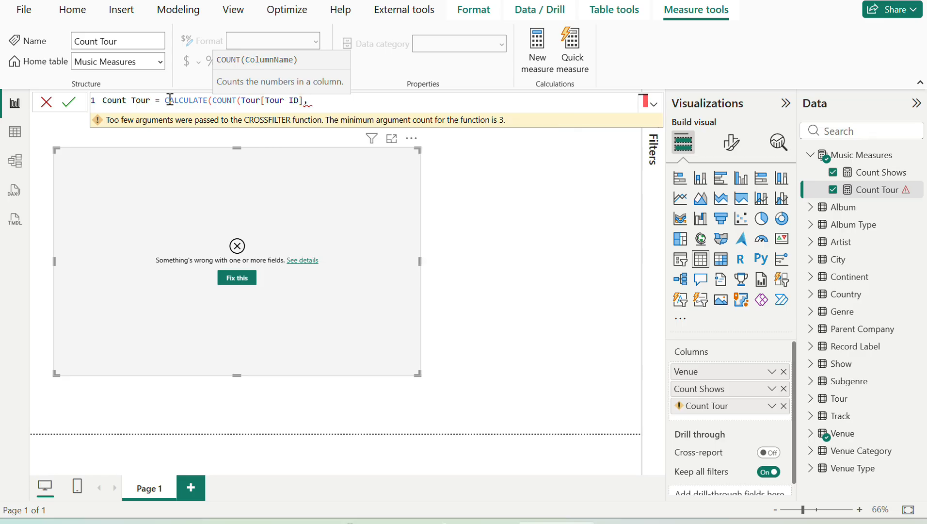
pyautogui.press('BackSpace')
pyautogui.press('BackSpace')
# Close the COUNT, add CROSSFILTER as the CALCULATE filter, and check the relationship diagram on the exercise page
pyautogui.write('), cr')
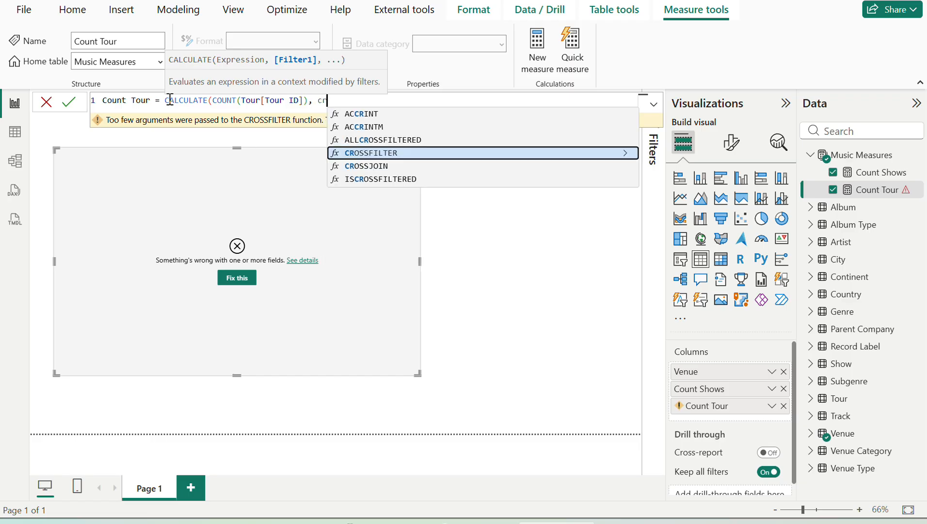
pyautogui.write('o')
pyautogui.press('Tab')
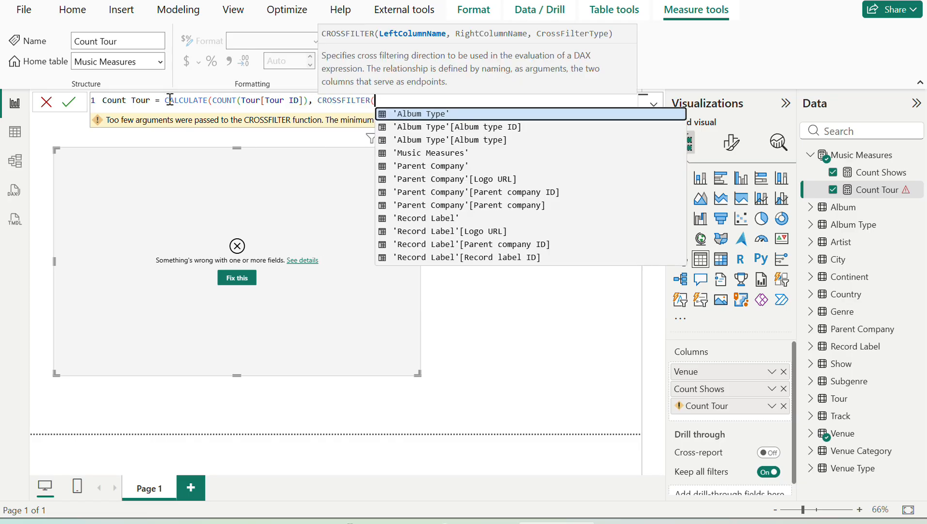
pyautogui.hotkey('alt', 'Tab')
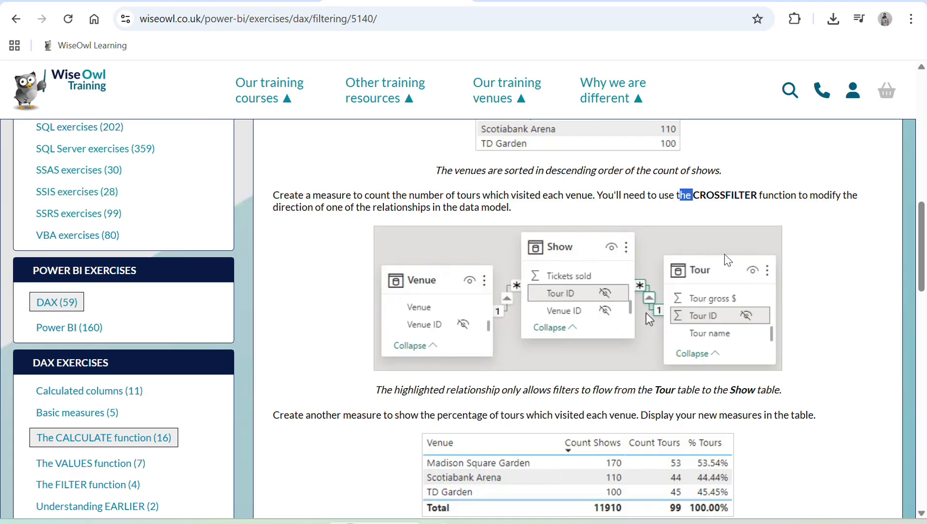
# Return to Power BI Desktop and enter Show[Tour ID] as the first CROSSFILTER column
pyautogui.hotkey('alt', 'Tab')
pyautogui.write('sho')
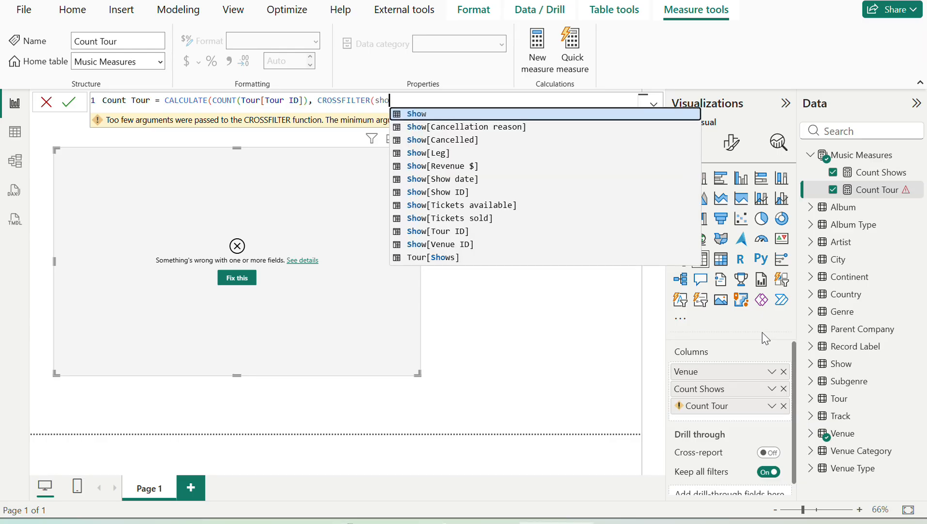
pyautogui.press('Down')
pyautogui.press('Down')
pyautogui.press('Down')
pyautogui.press('Down')
pyautogui.press('Down')
pyautogui.press('Down')
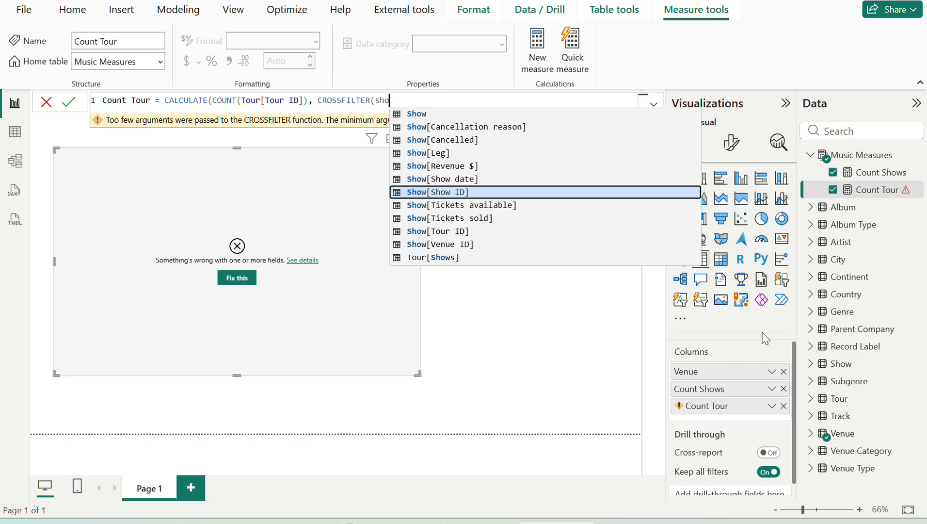
pyautogui.press('Down')
pyautogui.press('Down')
pyautogui.press('Down')
pyautogui.press('Tab')
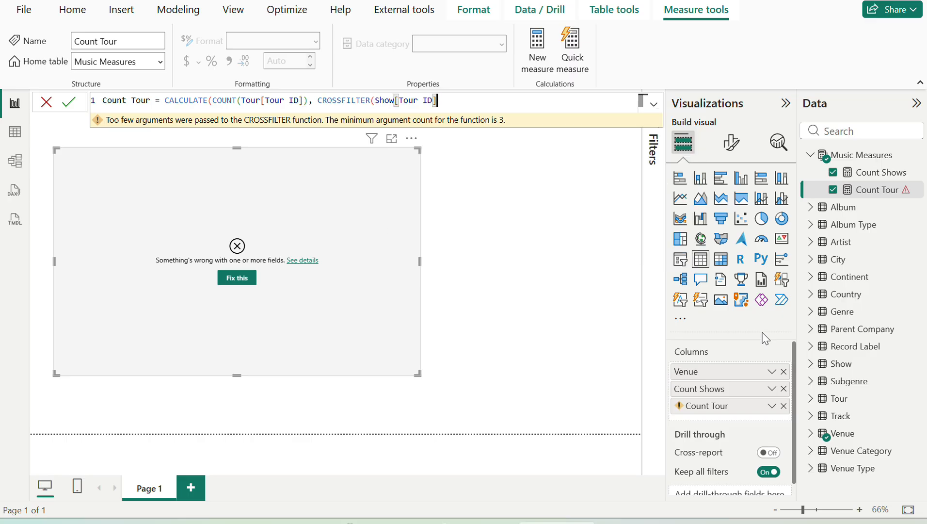
pyautogui.write(',')
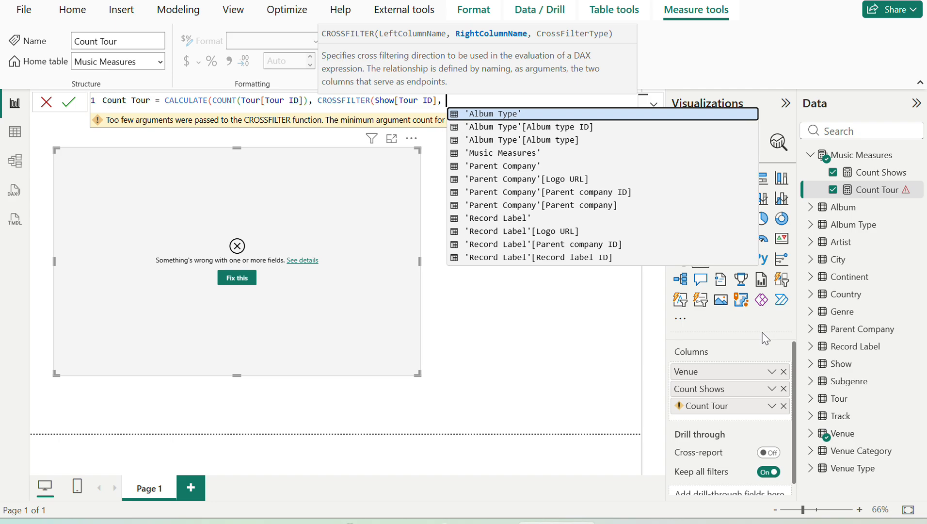
# Enter Tour[Tour ID] as the second CROSSFILTER column, set the filter direction to Both, and commit the Count Tour measure
pyautogui.write(' tour')
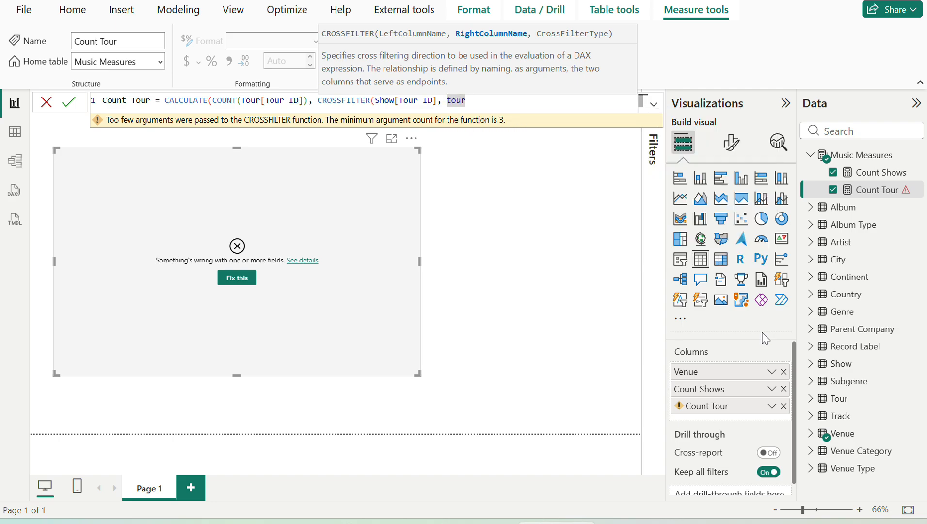
pyautogui.hotkey('ctrl', 'space')
pyautogui.press('Down')
pyautogui.press('Down')
pyautogui.press('Down')
pyautogui.press('Down')
pyautogui.press('Down')
pyautogui.press('Down')
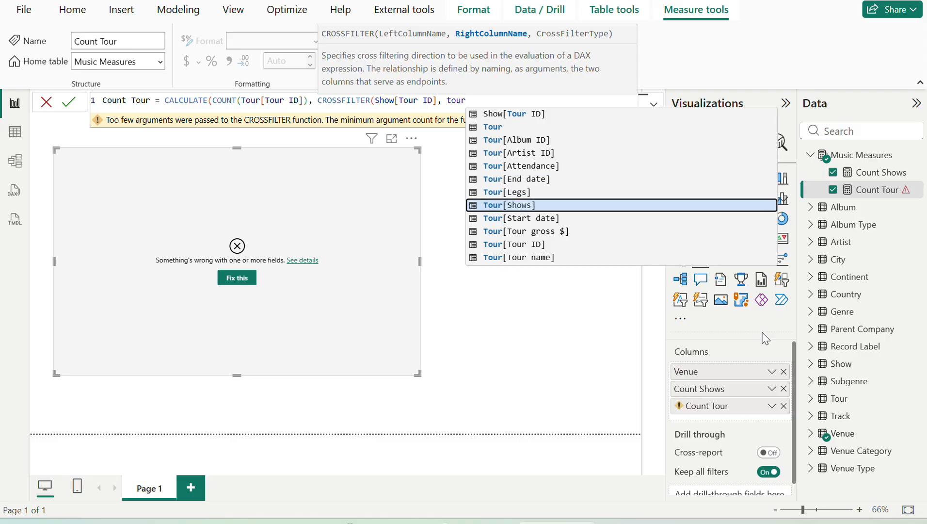
pyautogui.press('Down')
pyautogui.press('Down')
pyautogui.press('Tab')
pyautogui.write(',')
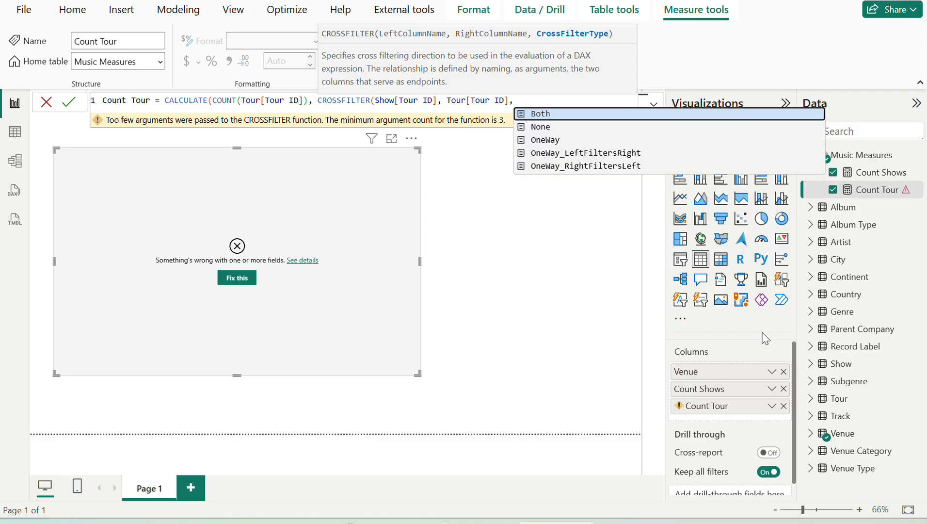
pyautogui.press('Tab')
pyautogui.press('Return')
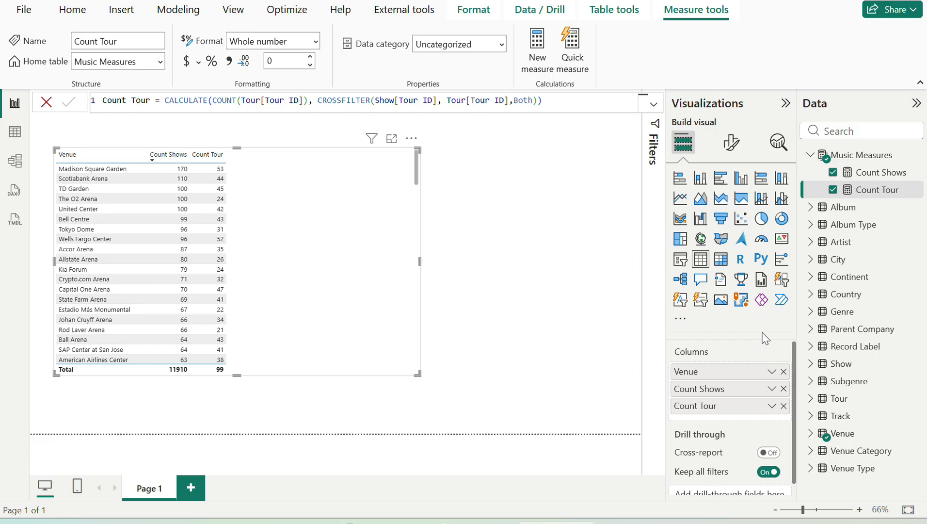
# Compare the Count Tour values in the venue table with the expected results on the exercise page
pyautogui.hotkey('alt', 'Tab')
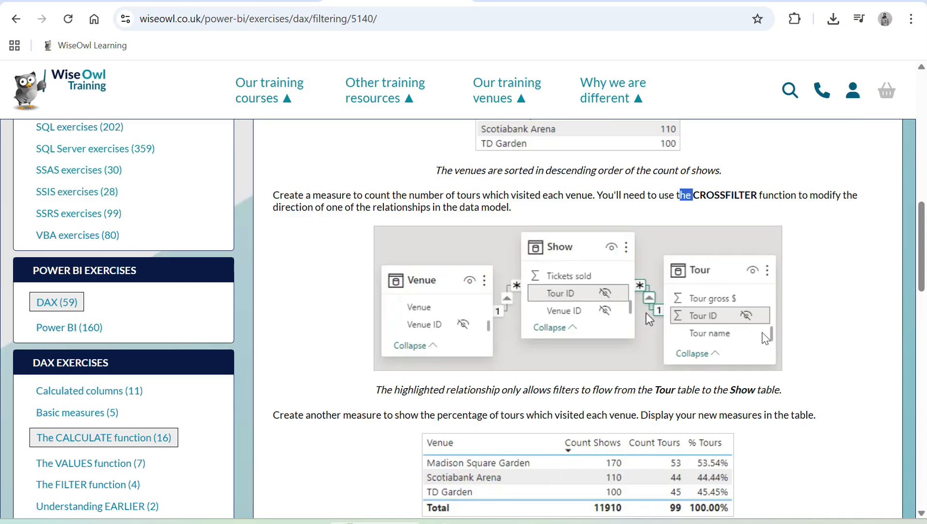
pyautogui.scroll(-3, 646, 312)
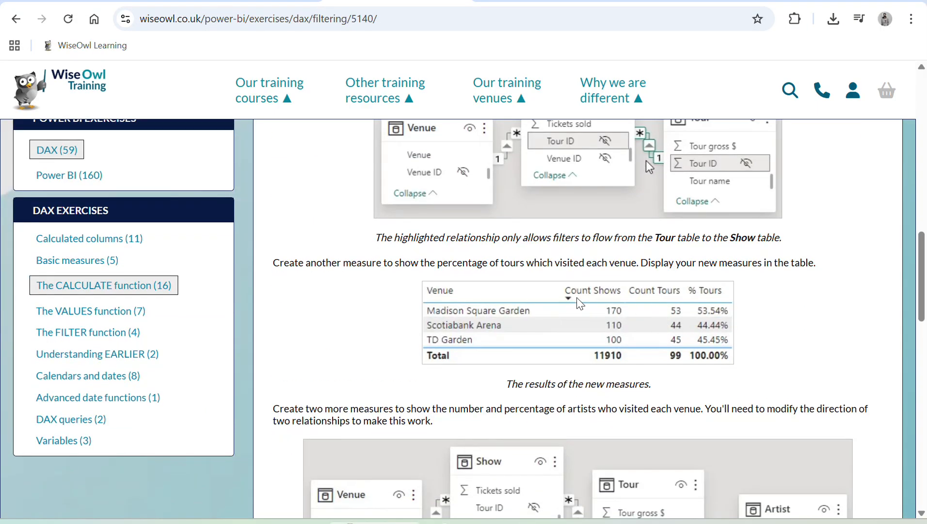
pyautogui.hotkey('alt', 'Tab')
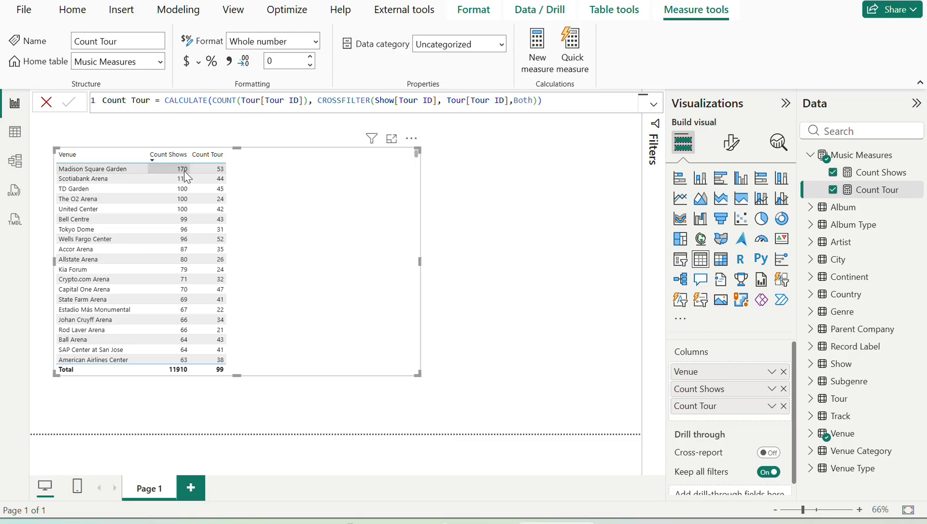
pyautogui.hotkey('alt', 'Tab')
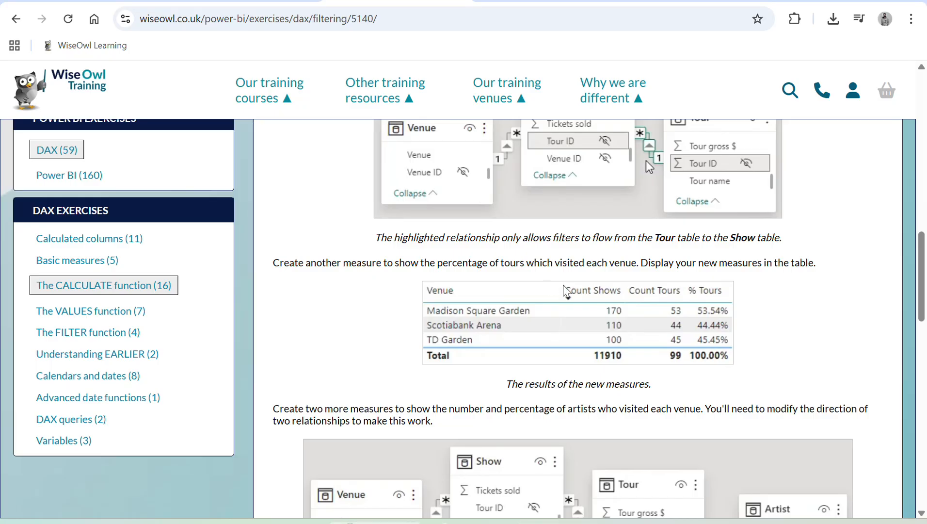
pyautogui.hotkey('alt', 'Tab')
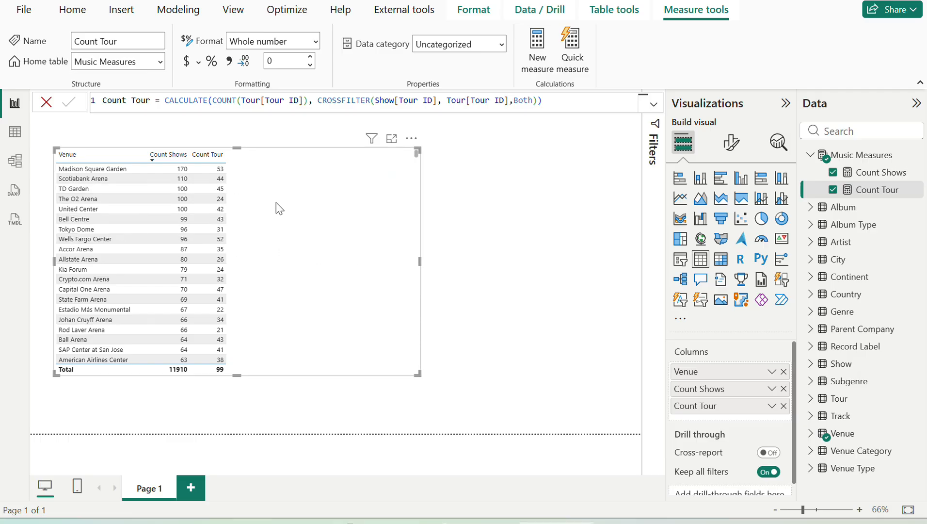
# On the exercise page, read the task about the percentage of tours per venue and glance at the artist measures task
pyautogui.hotkey('alt', 'Tab')
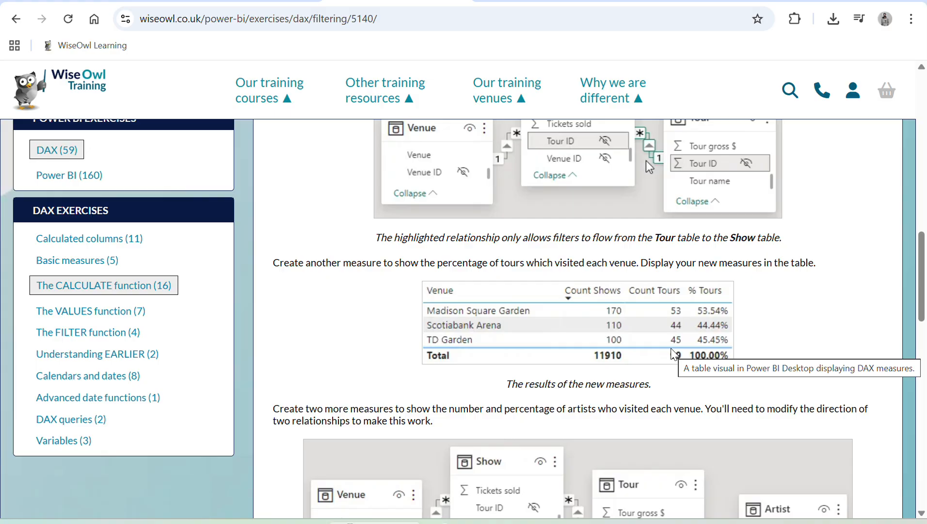
pyautogui.scroll(-1, 674, 354)
pyautogui.scroll(1, 674, 354)
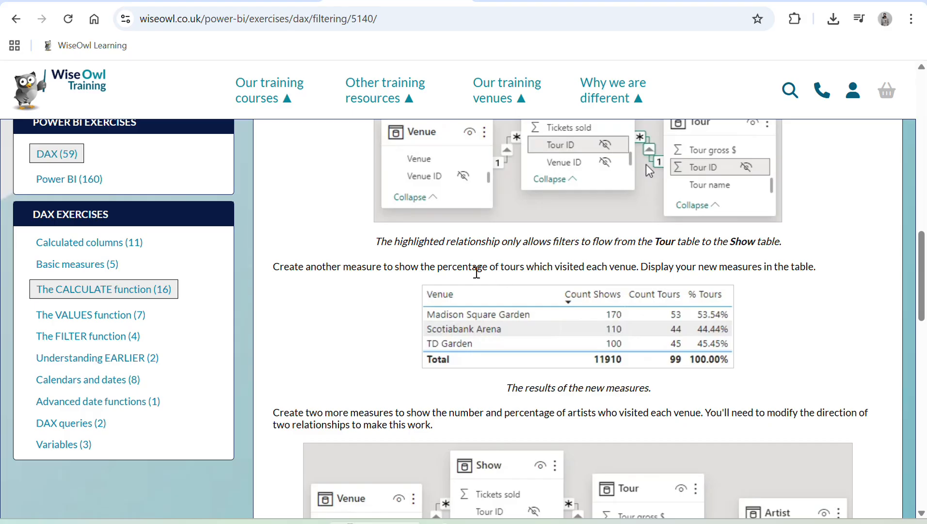
pyautogui.moveTo(477, 268); pyautogui.dragTo(580, 279)
pyautogui.scroll(-1, 581, 280)
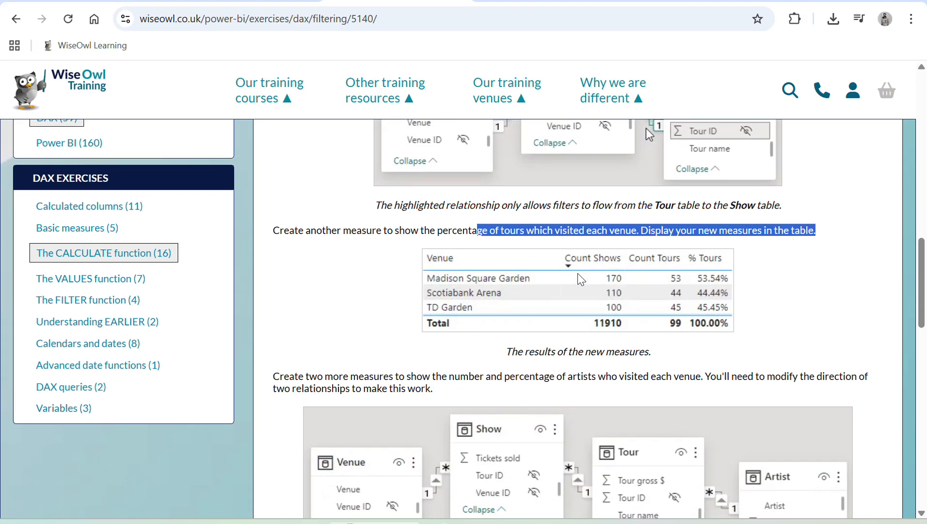
pyautogui.scroll(1, 579, 277)
pyautogui.scroll(-5, 577, 273)
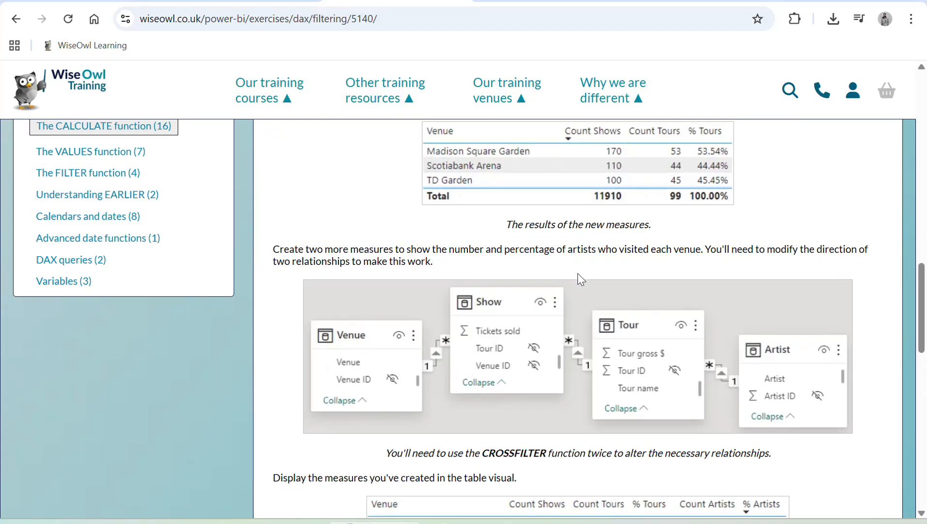
pyautogui.scroll(4, 577, 273)
# Back in Power BI Desktop, start a new measure named Tour % in the Music Measures table
pyautogui.hotkey('alt', 'Tab')
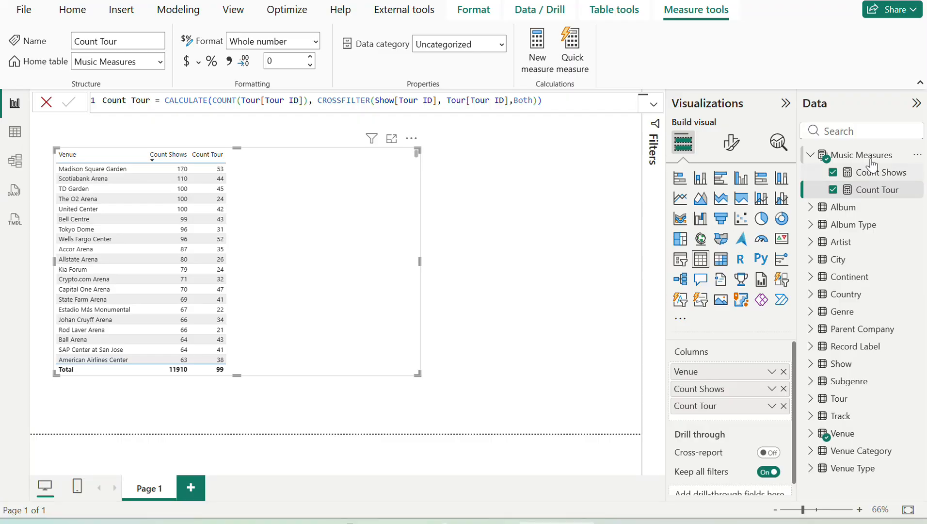
pyautogui.click(918, 157)
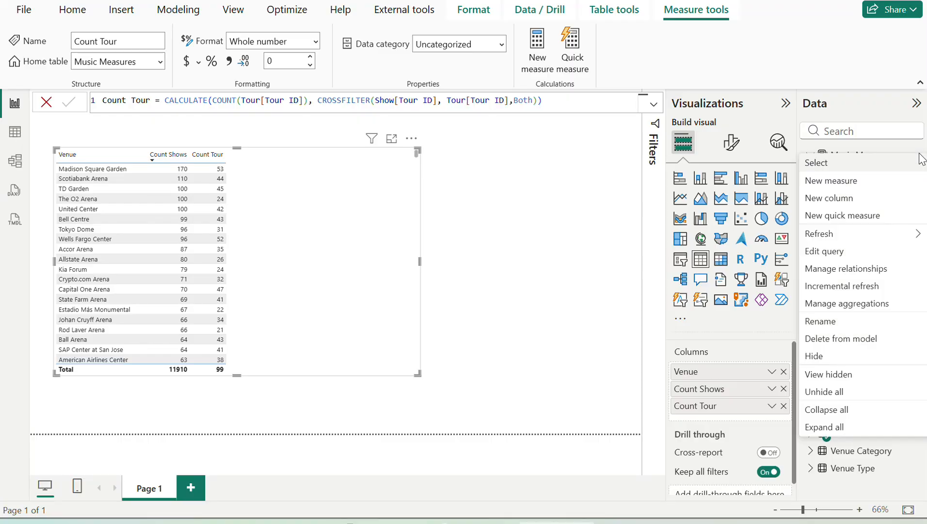
pyautogui.click(838, 181)
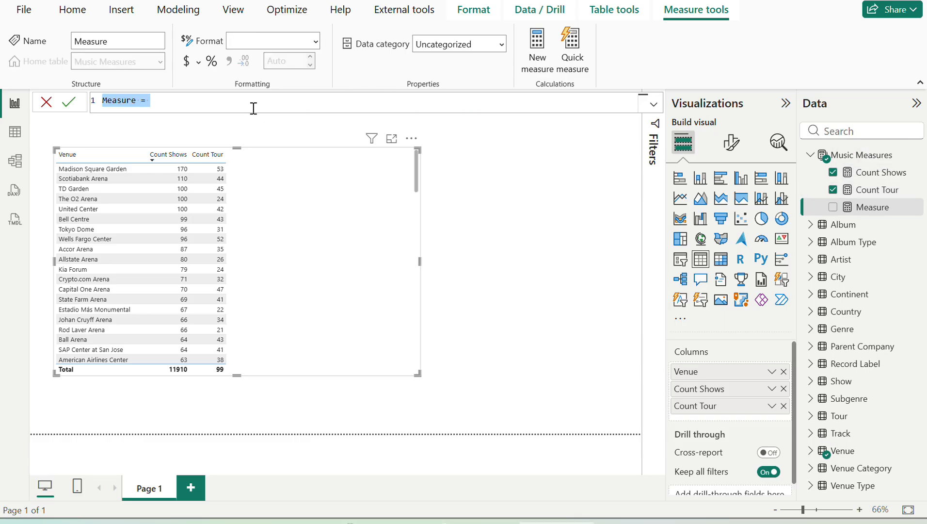
pyautogui.write('Total')
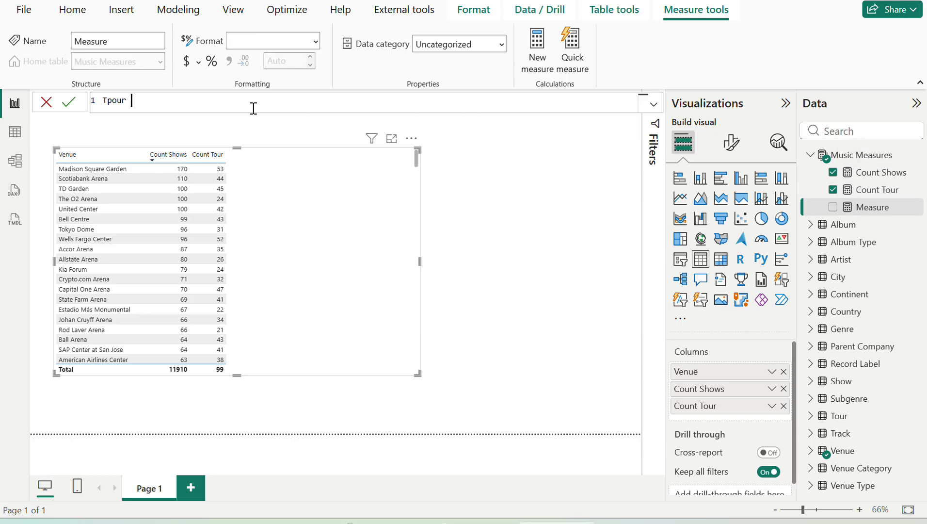
pyautogui.press('BackSpace')
pyautogui.press('BackSpace')
pyautogui.press('BackSpace')
pyautogui.press('BackSpace')
pyautogui.write('our % =')
# Review the expected % Tours column on the exercise page and return to the Tour % formula in Power BI Desktop
pyautogui.hotkey('alt', 'Tab')
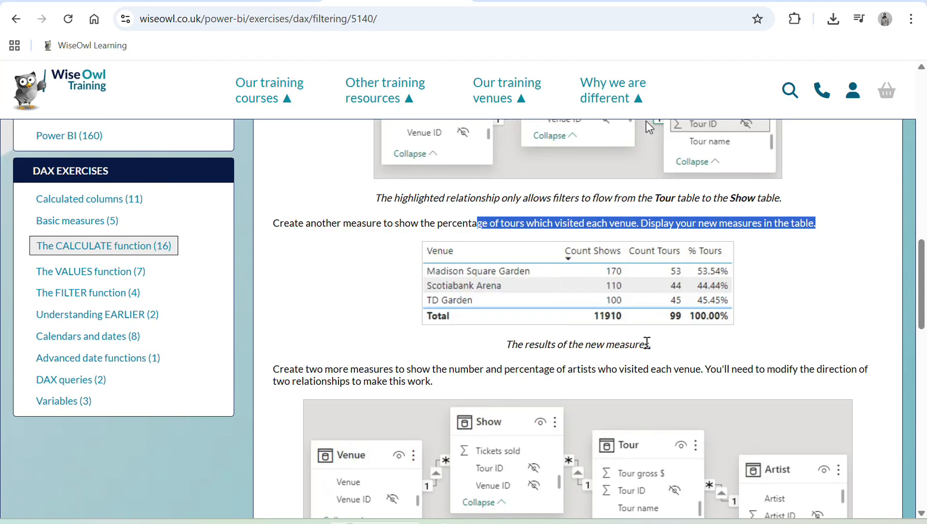
pyautogui.scroll(-1, 647, 343)
pyautogui.scroll(1, 647, 343)
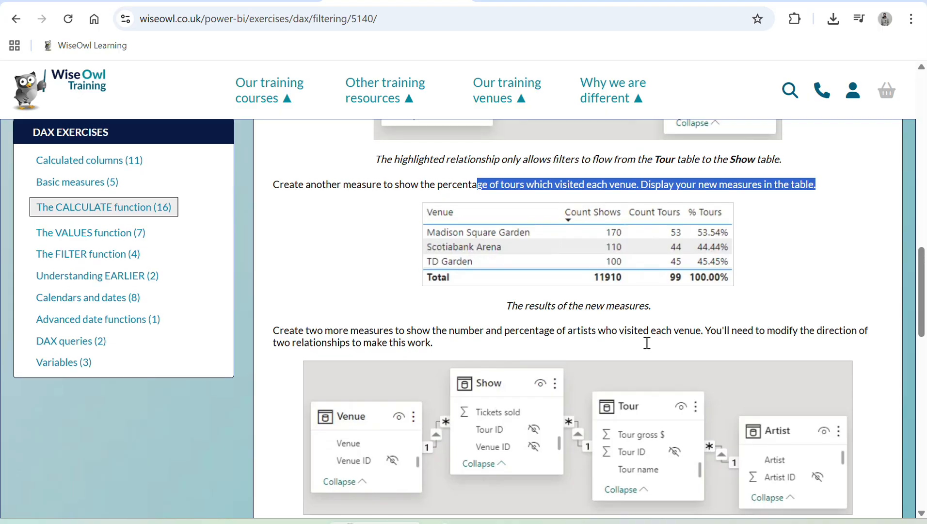
pyautogui.scroll(1, 647, 343)
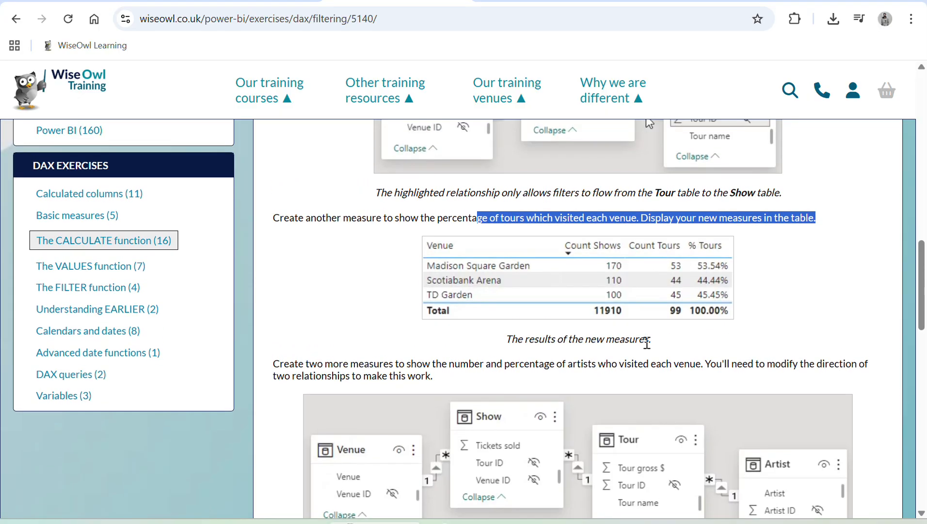
pyautogui.hotkey('alt', 'Tab')
pyautogui.hotkey('alt', 'Tab')
pyautogui.hotkey('alt', 'Tab')
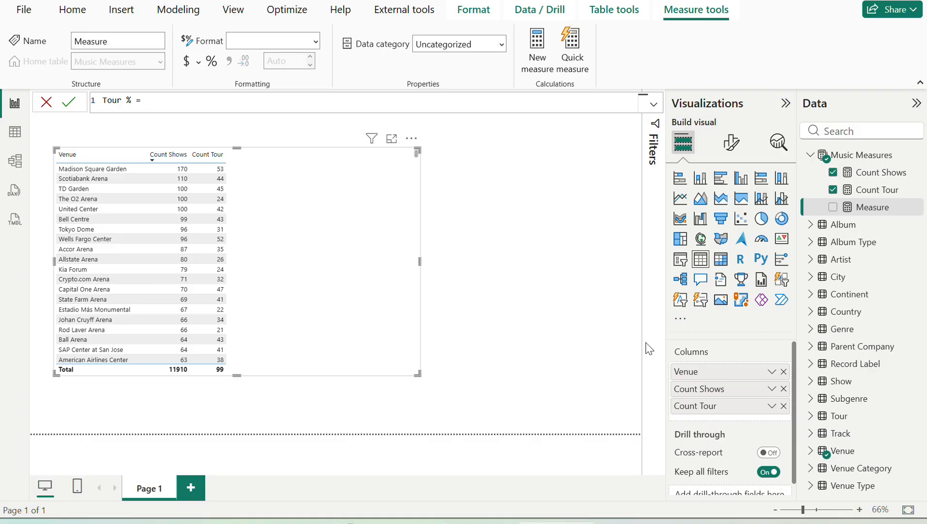
# Begin the Tour % formula with DIVIDE, using the [Count Tour] measure as the numerator
pyautogui.write('divi')
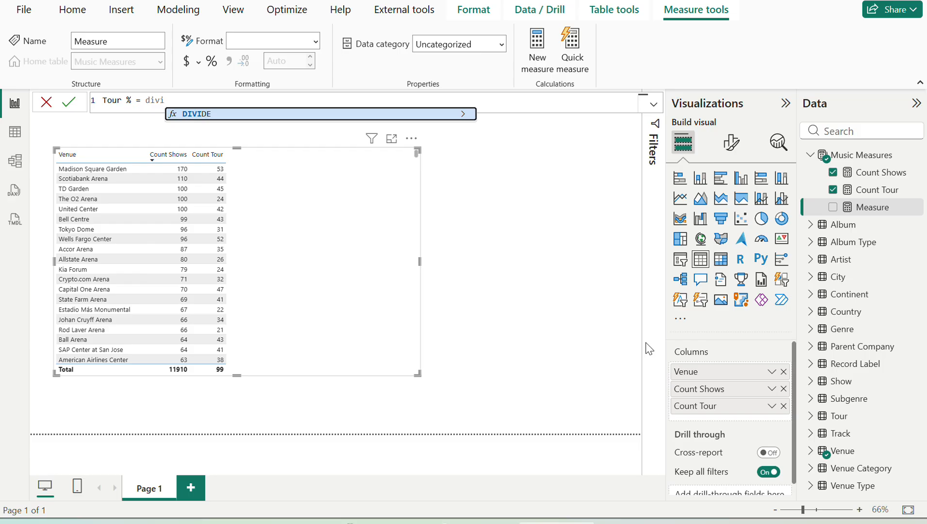
pyautogui.press('Tab')
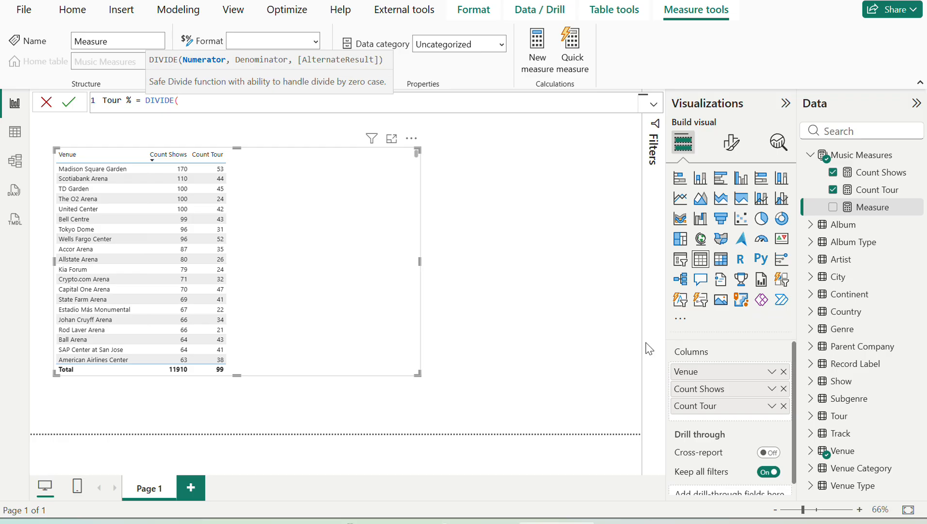
pyautogui.write('cou')
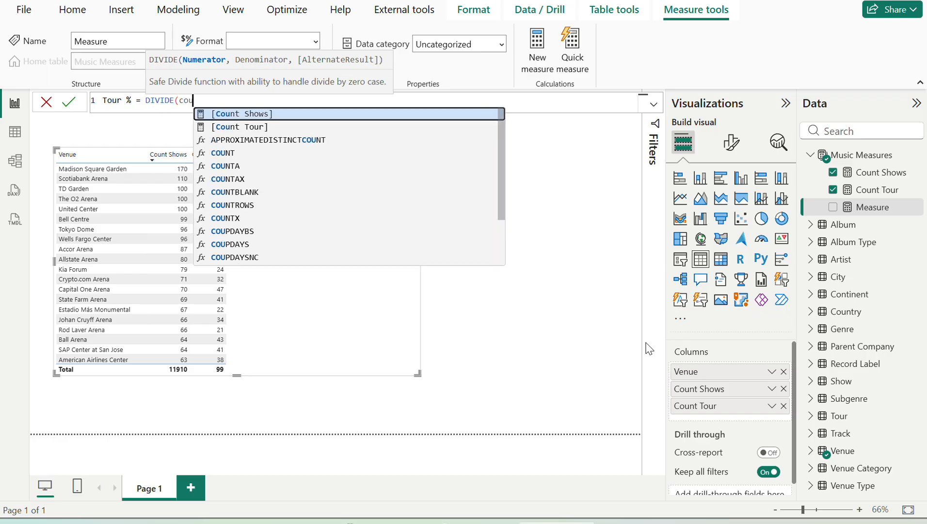
pyautogui.press('Down')
pyautogui.press('Tab')
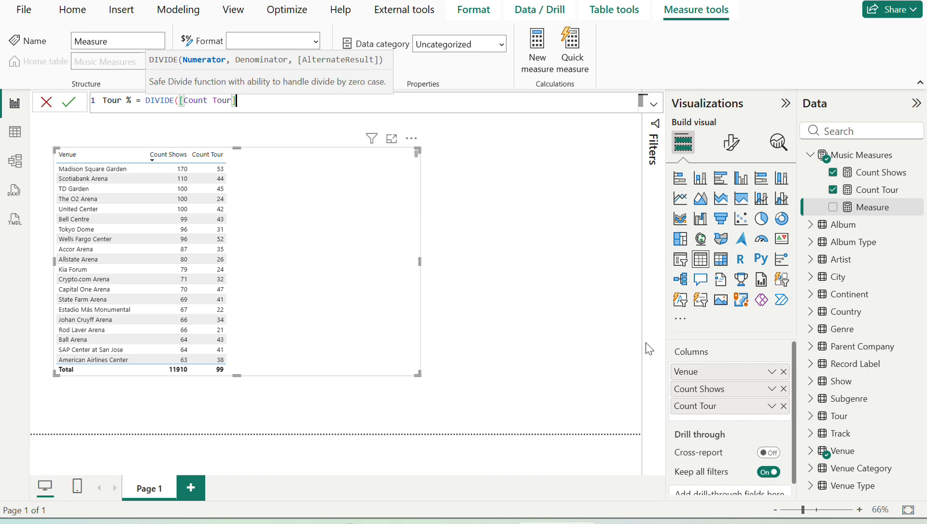
pyautogui.write(', ')
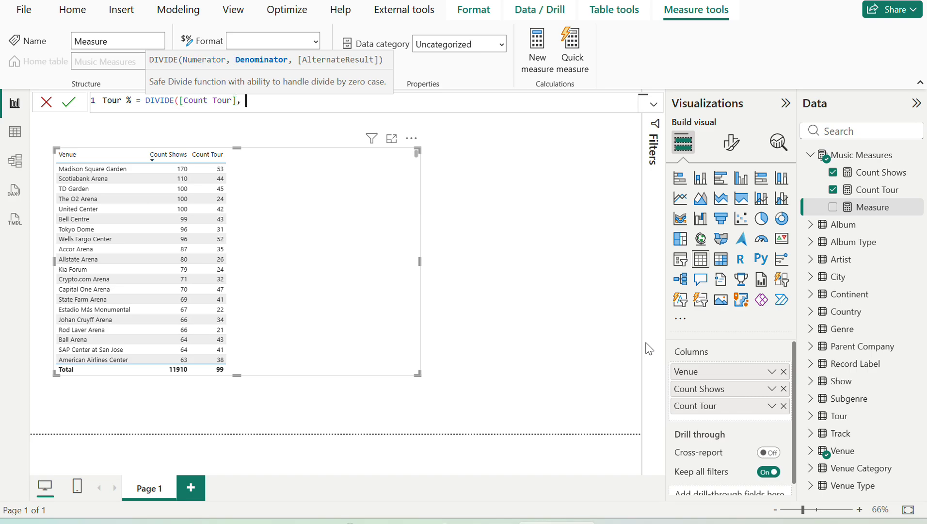
# Set the denominator of the Tour % formula to COUNT(Tour[Tour ID])
pyautogui.write('cou')
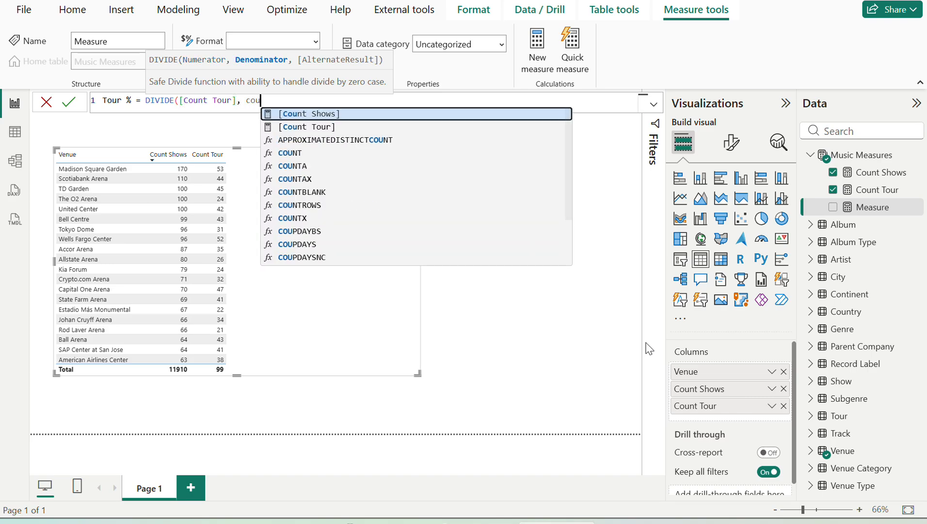
pyautogui.press('Down')
pyautogui.press('Down')
pyautogui.press('Down')
pyautogui.press('Tab')
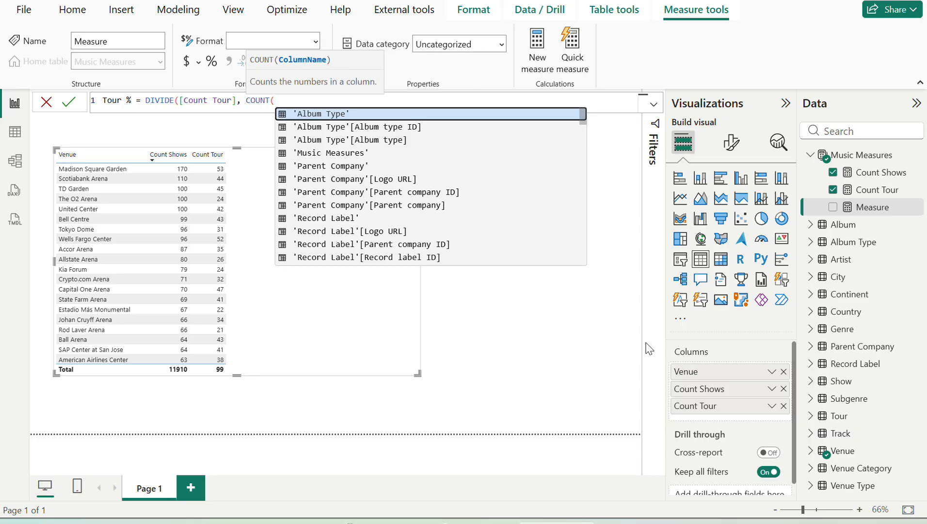
pyautogui.press('Down')
pyautogui.press('Down')
pyautogui.press('Down')
pyautogui.press('Down')
pyautogui.press('Down')
pyautogui.press('Down')
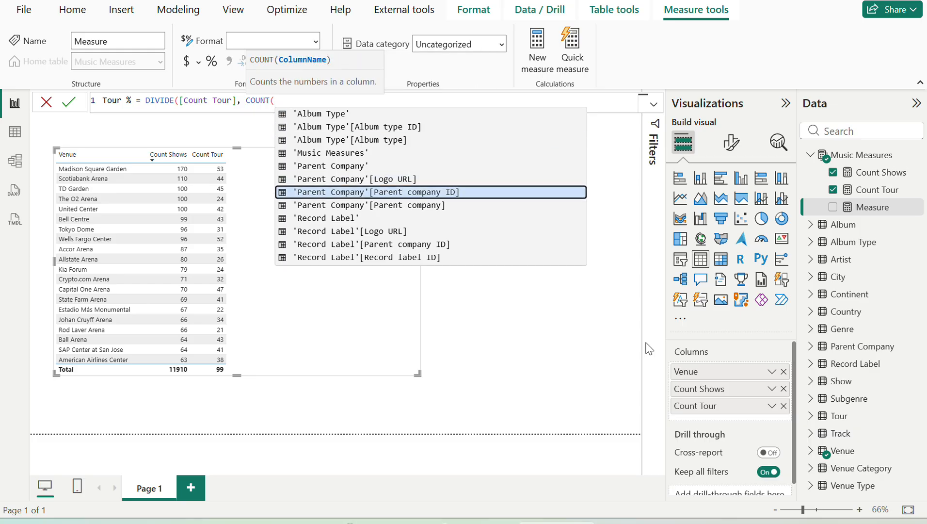
pyautogui.press('Down')
pyautogui.press('Down')
pyautogui.press('Down')
pyautogui.press('Down')
pyautogui.write('tour')
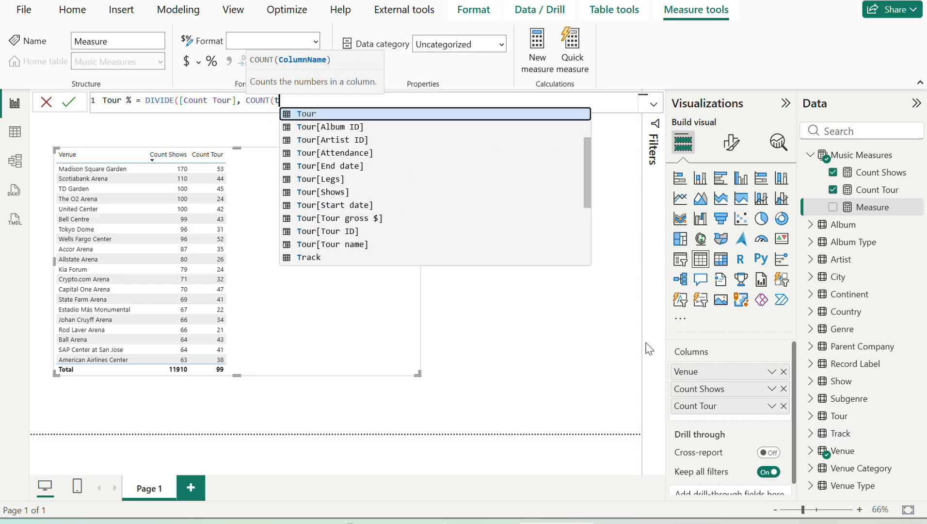
pyautogui.press('Down')
pyautogui.press('Down')
pyautogui.press('Down')
pyautogui.press('Down')
pyautogui.press('Down')
pyautogui.press('Down')
pyautogui.press('Down')
pyautogui.press('Down')
pyautogui.press('Down')
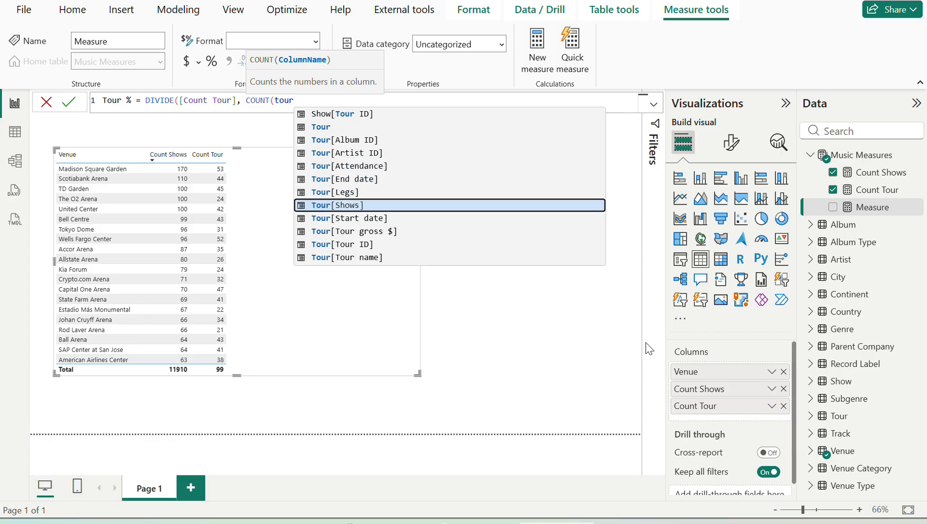
pyautogui.press('Tab')
# Commit Tour % as a percentage-formatted measure and add it to the venue table
pyautogui.press('Return')
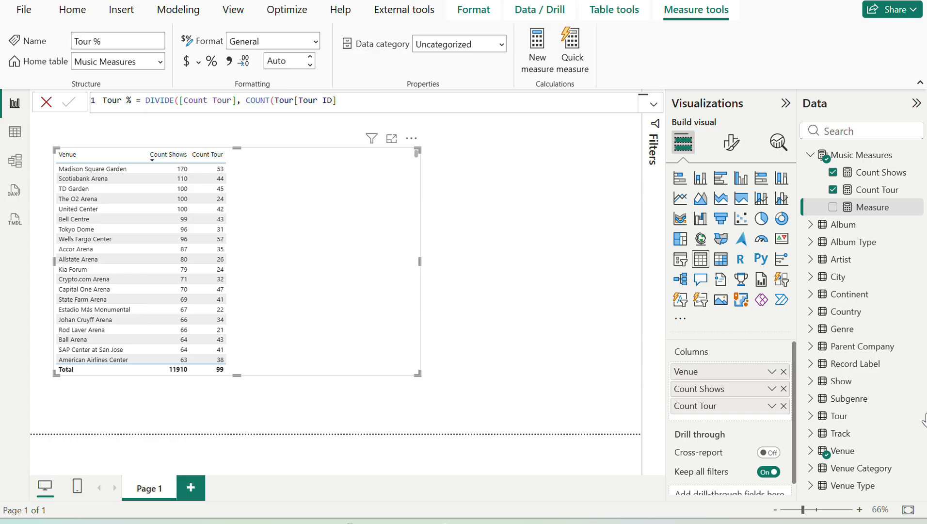
pyautogui.click(846, 208)
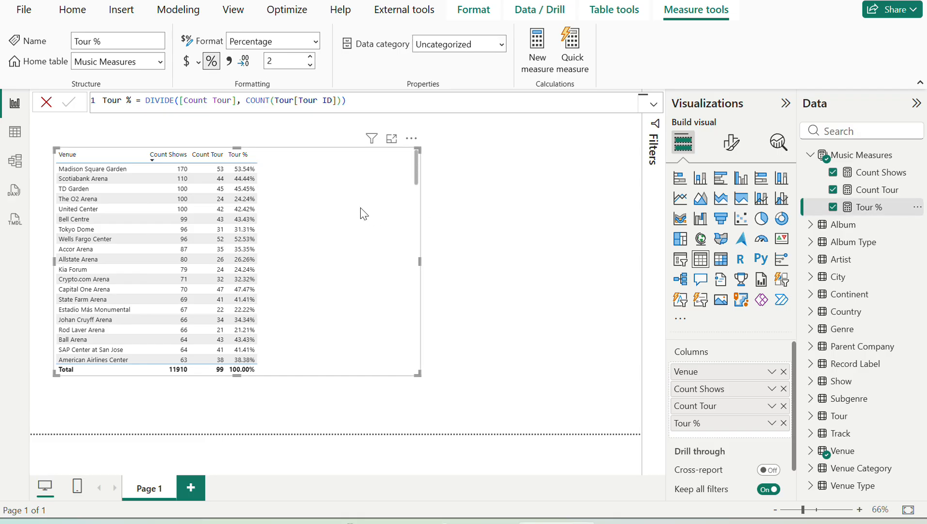
# Compare the Tour % values in the venue table with the expected % Tours column on the exercise page
pyautogui.hotkey('alt', 'Tab')
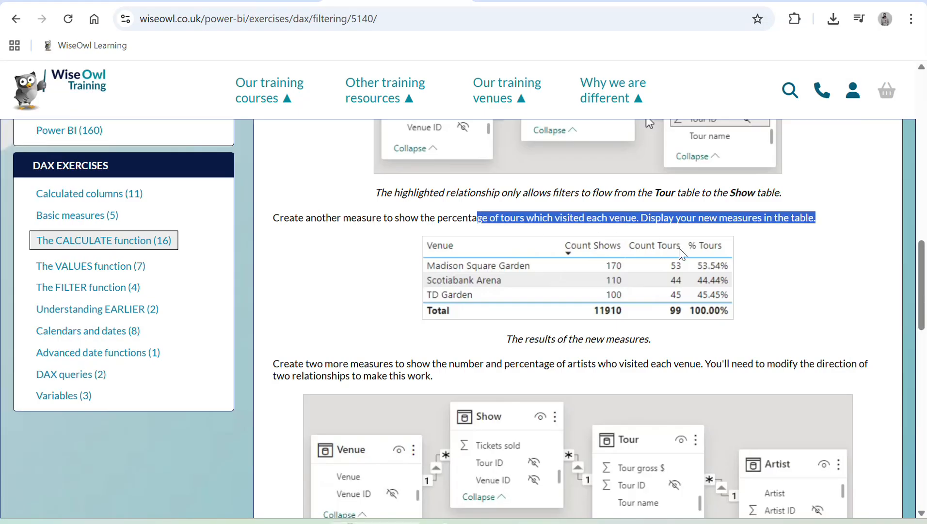
pyautogui.hotkey('alt', 'Tab')
pyautogui.hotkey('alt', 'Tab')
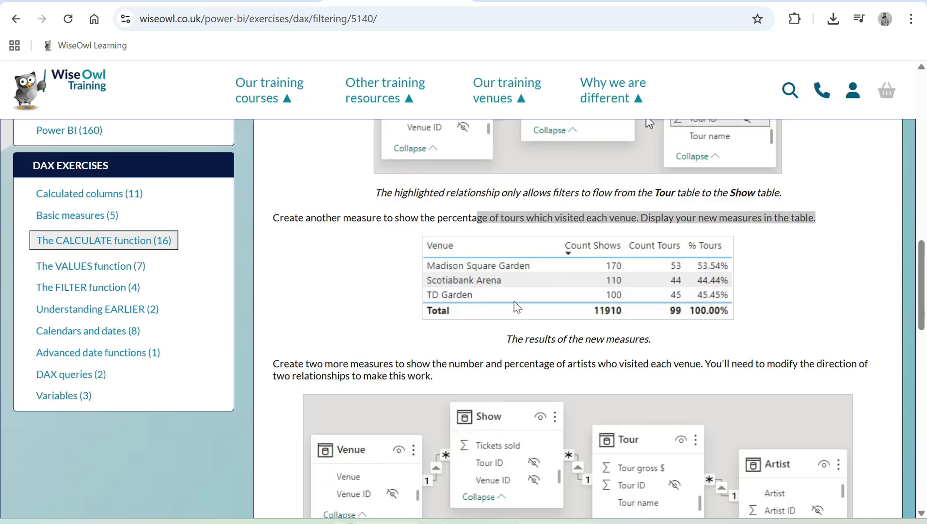
# Read the exercise task on counting artists per venue, including the double CROSSFILTER hint and the expected artist results
pyautogui.scroll(-3, 622, 320)
pyautogui.scroll(-2, 622, 320)
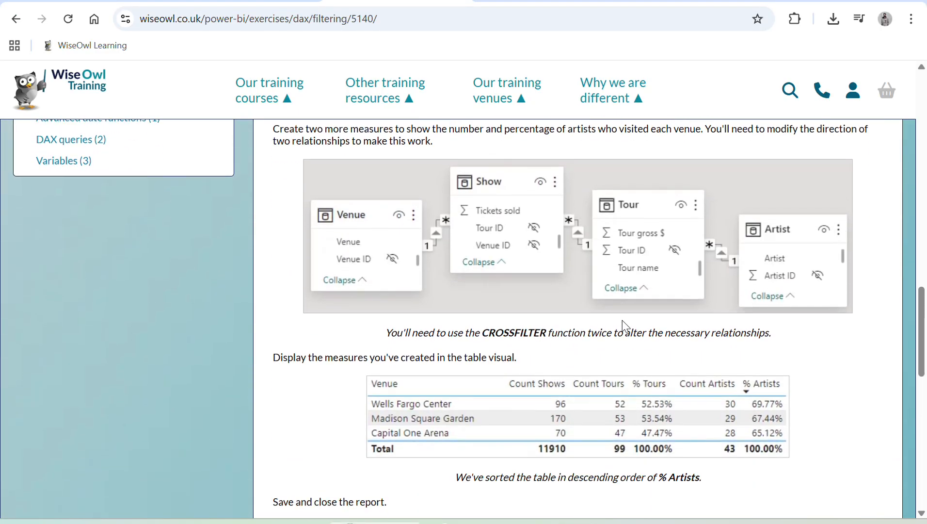
pyautogui.scroll(1, 622, 320)
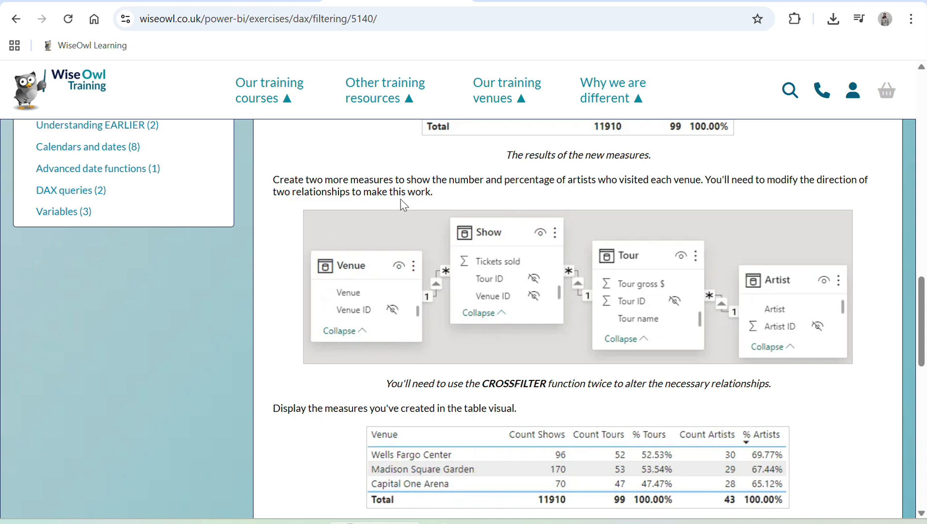
pyautogui.scroll(-1, 404, 205)
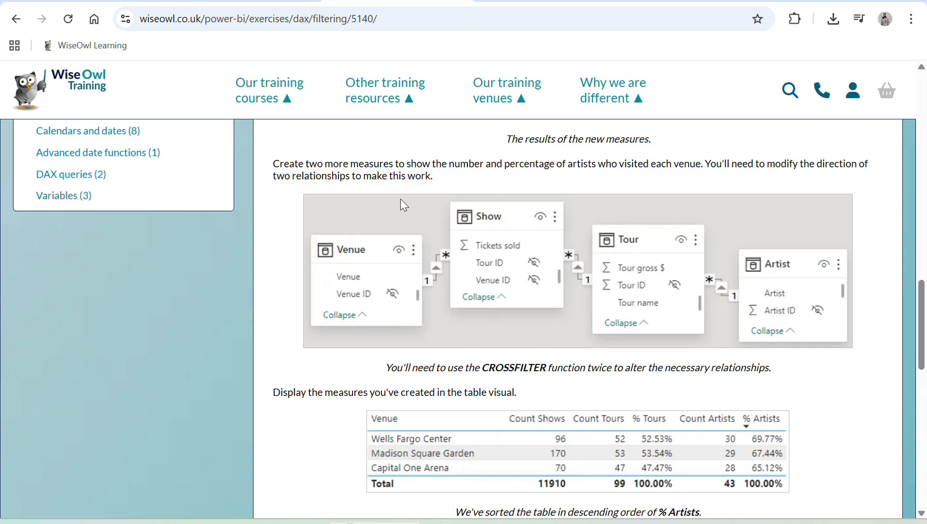
pyautogui.scroll(-1, 403, 204)
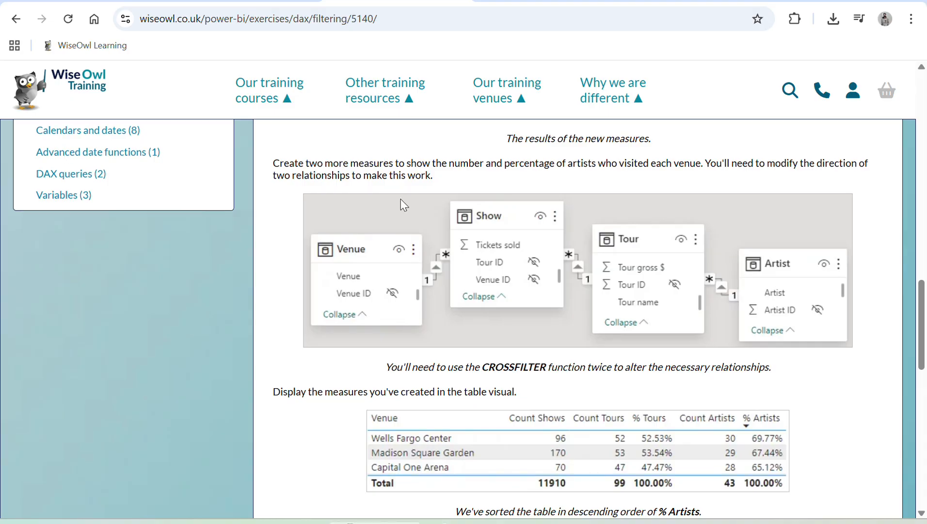
pyautogui.scroll(-2, 400, 200)
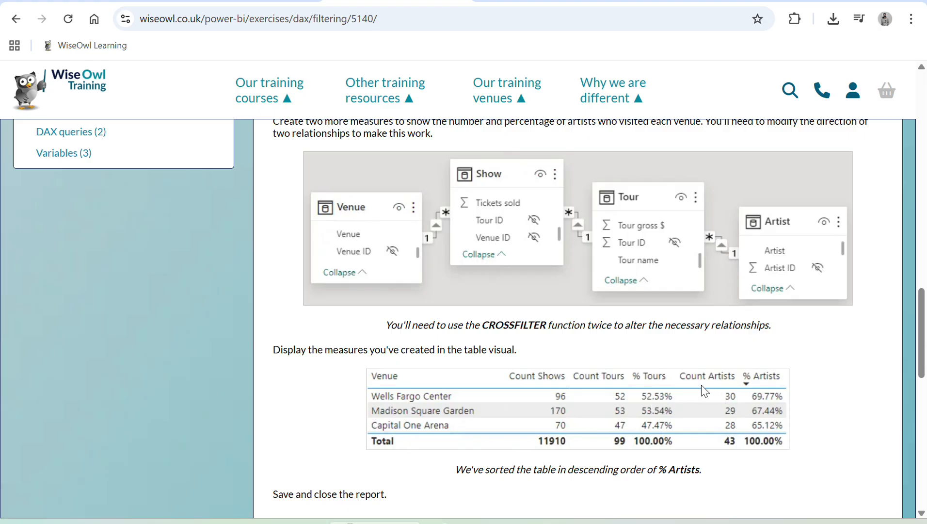
# Back in Power BI Desktop, start a new measure named Count Artist in the Music Measures table
pyautogui.hotkey('alt', 'Tab')
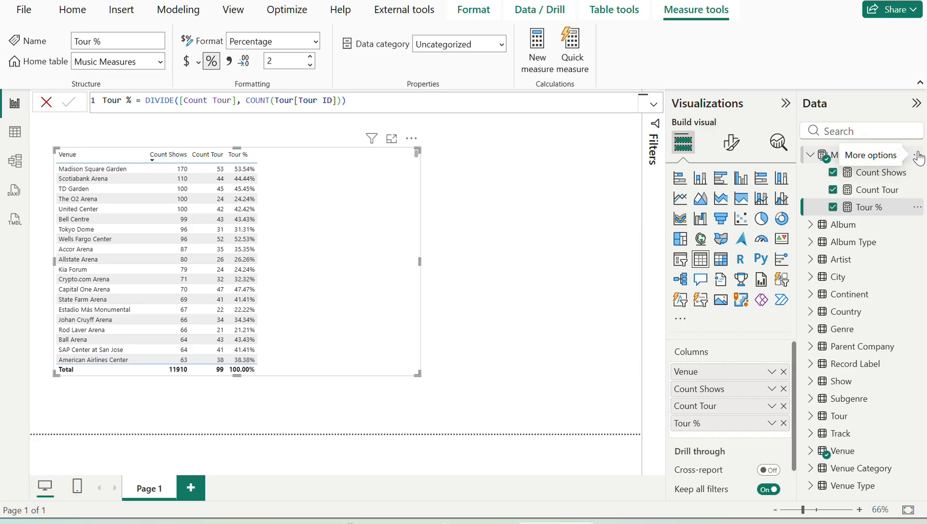
pyautogui.click(916, 159)
pyautogui.click(830, 178)
pyautogui.write('Co')
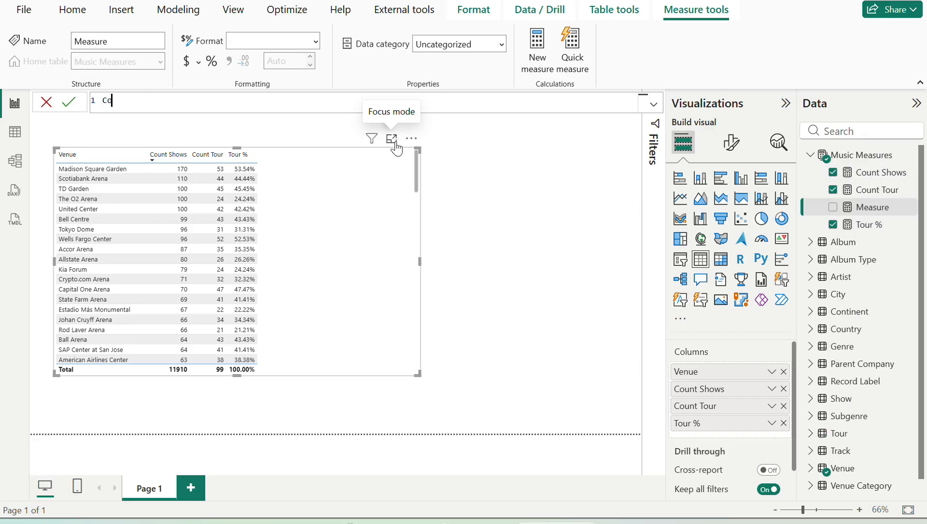
pyautogui.write('unt Artist =')
# Recheck the artist task on the exercise page, and return to Power BI Desktop to begin the Count Artist formula with CALCULATE
pyautogui.hotkey('alt', 'Tab')
pyautogui.scroll(2, 643, 390)
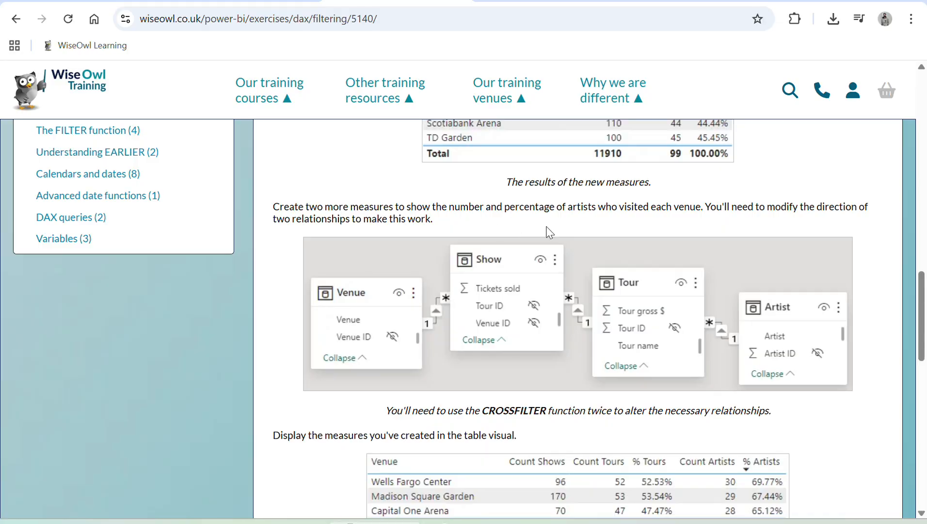
pyautogui.hotkey('alt', 'Tab')
pyautogui.write('CAL')
pyautogui.press('Tab')
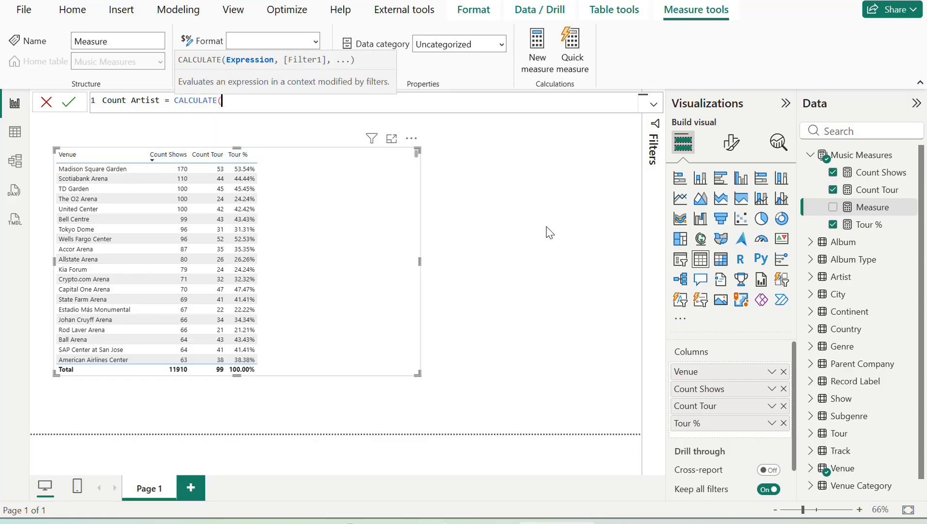
# Enter COUNT(Artist[Artist ID]) as the expression inside CALCULATE in the Count Artist formula
pyautogui.write('count')
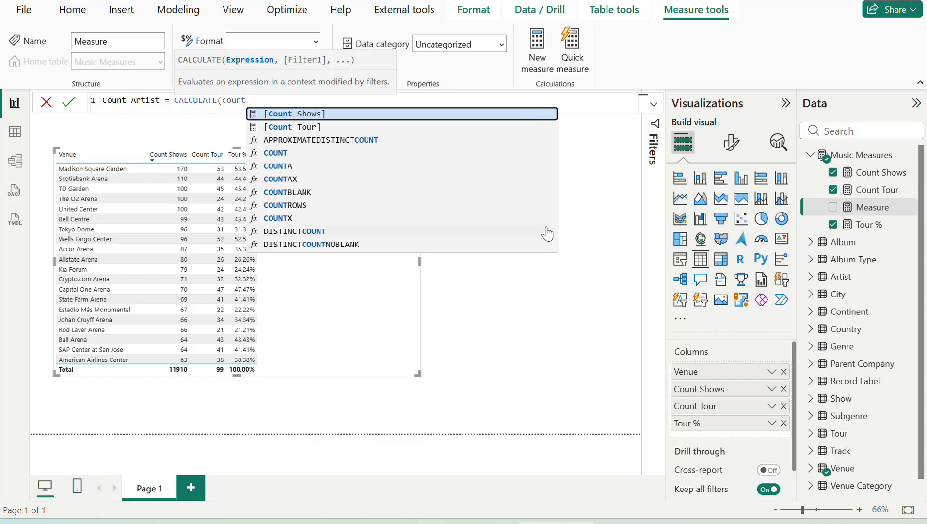
pyautogui.press('Down')
pyautogui.press('Down')
pyautogui.press('Down')
pyautogui.press('Tab')
pyautogui.write('a')
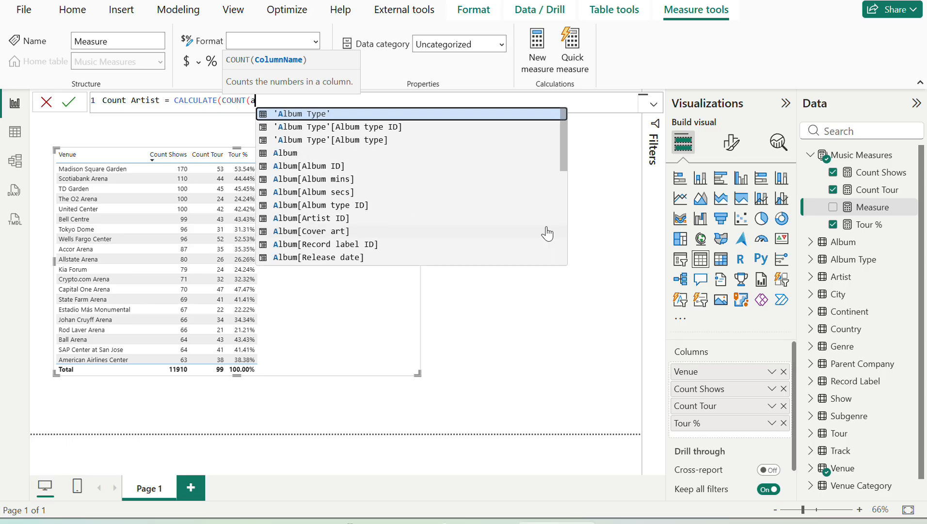
pyautogui.write('rt')
pyautogui.press('Up')
pyautogui.press('Up')
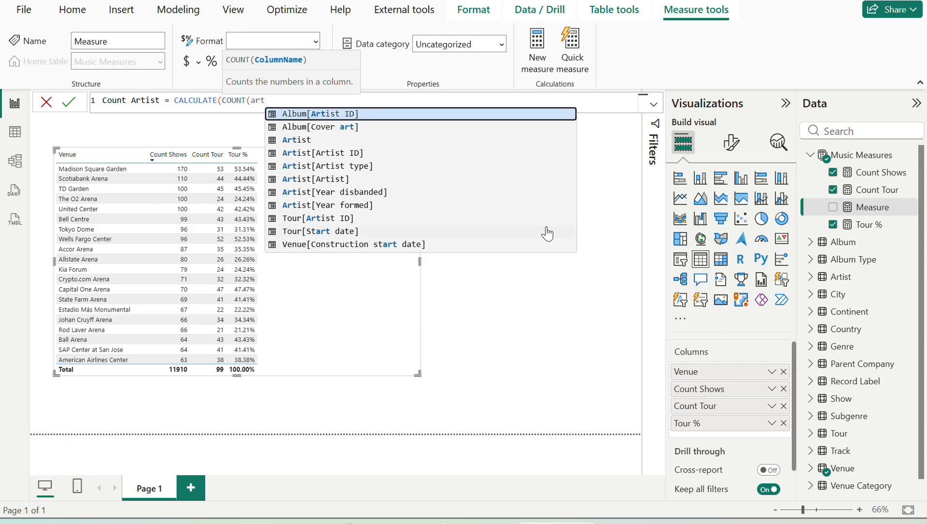
pyautogui.press('Down')
pyautogui.press('Down')
pyautogui.press('Down')
pyautogui.press('Tab')
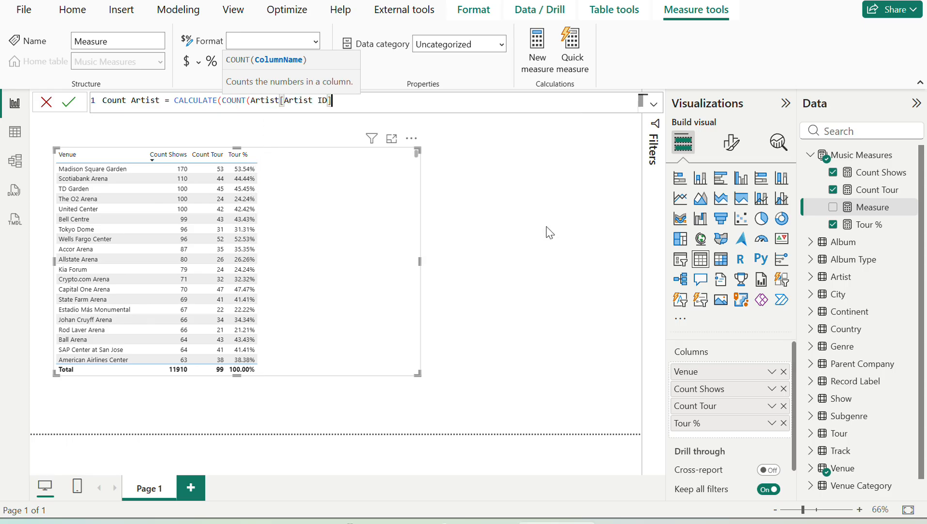
pyautogui.write(')')
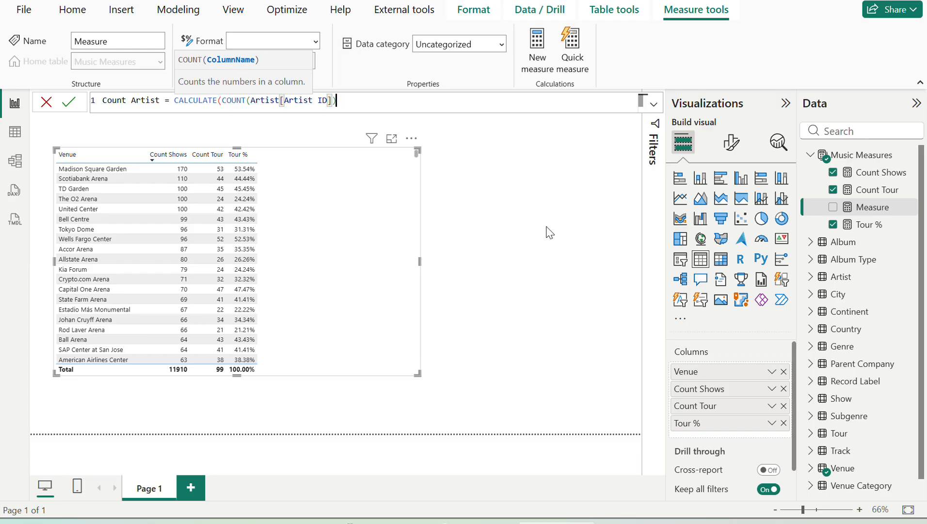
# Add a CROSSFILTER filter argument to the Count Artist formula with Tour[Artist ID] as its first column
pyautogui.write(', cross')
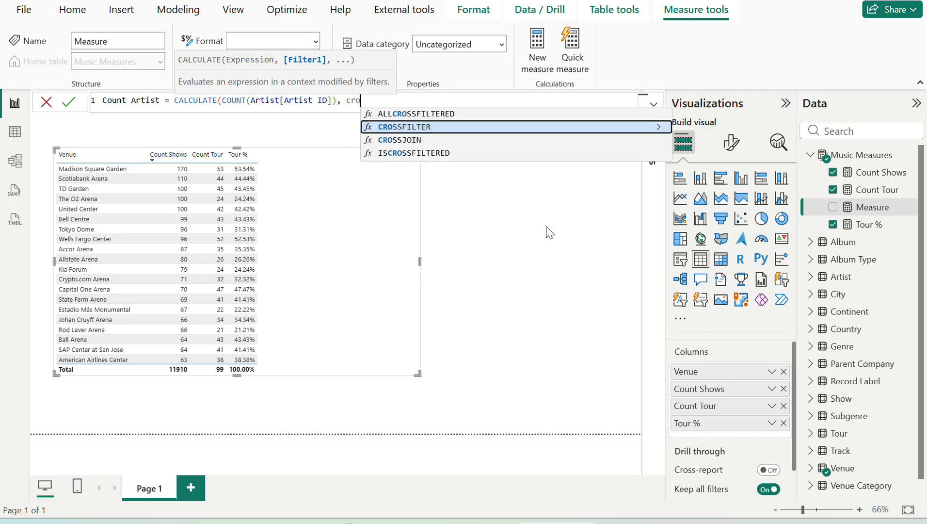
pyautogui.press('Tab')
pyautogui.press('Down')
pyautogui.press('Down')
pyautogui.press('Down')
pyautogui.press('Down')
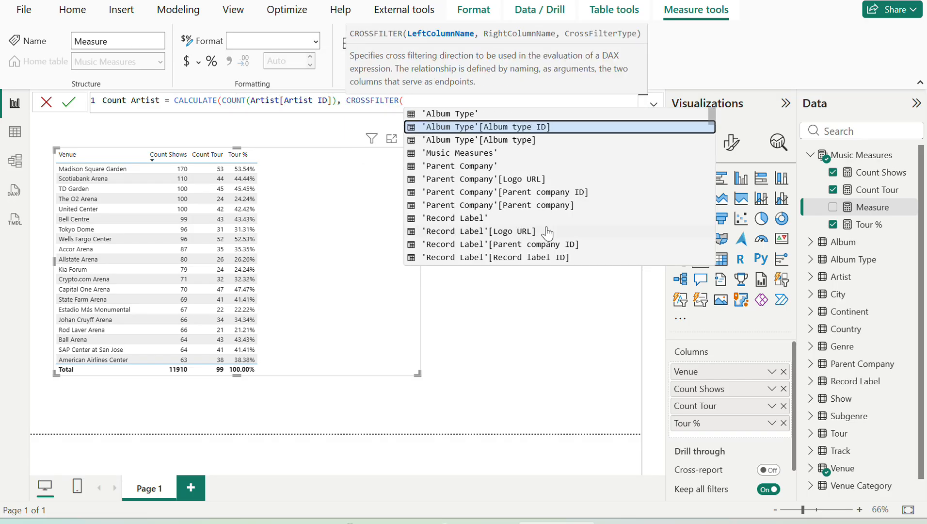
pyautogui.write('art')
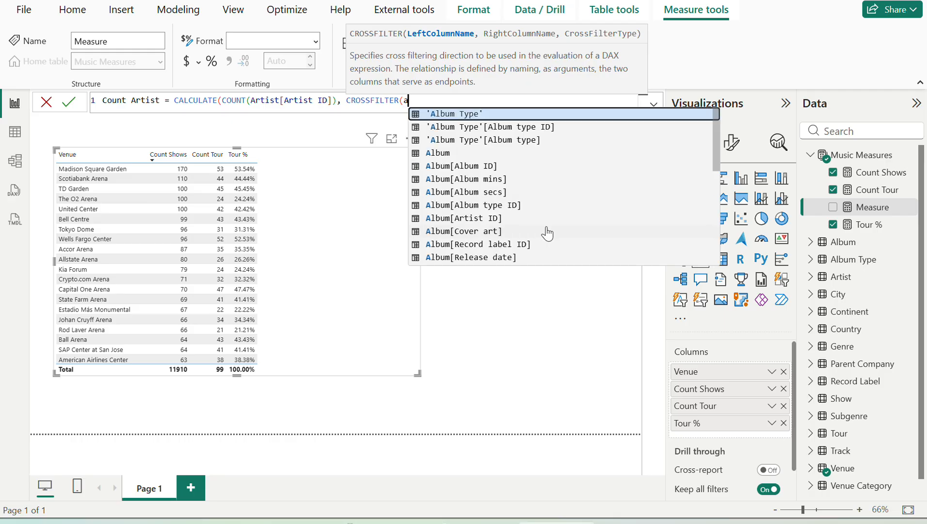
pyautogui.press('Up')
pyautogui.press('Up')
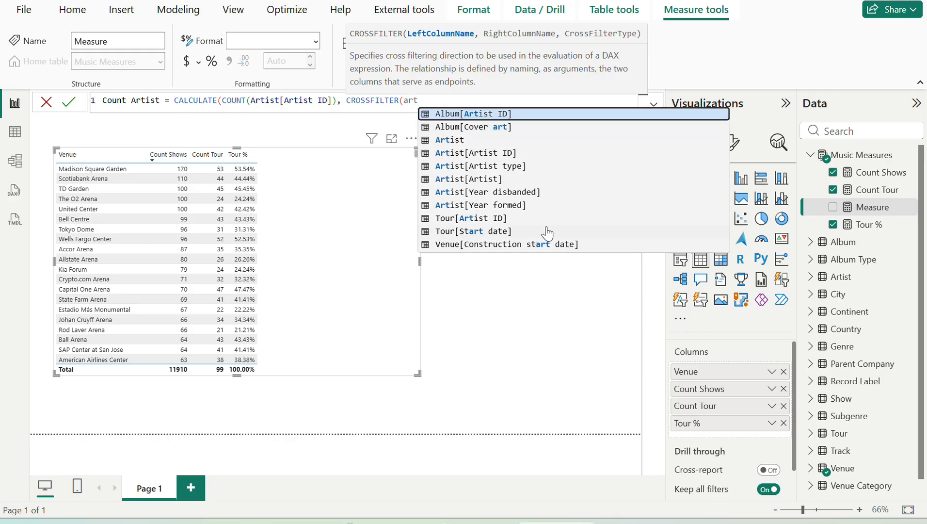
pyautogui.press('Down')
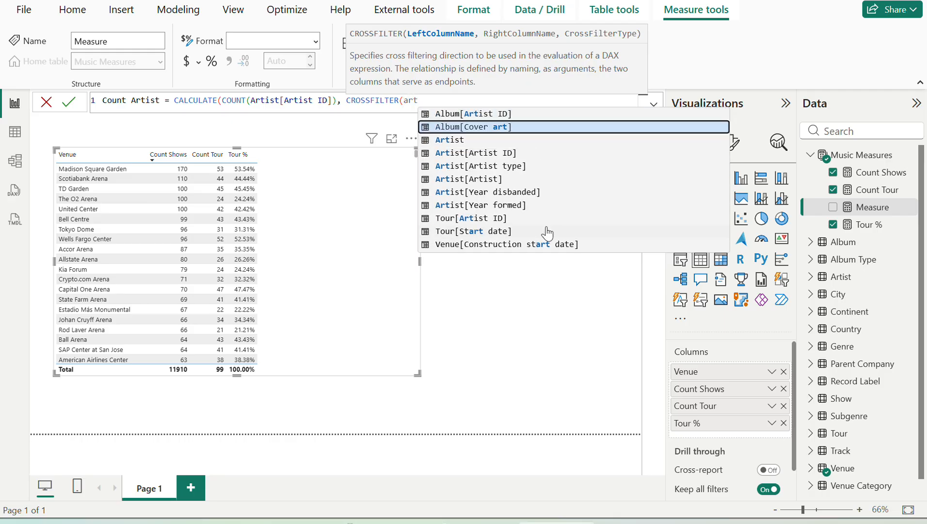
pyautogui.press('Up')
pyautogui.press('Up')
pyautogui.press('Down')
pyautogui.press('Down')
pyautogui.press('Down')
pyautogui.press('Up')
pyautogui.press('Up')
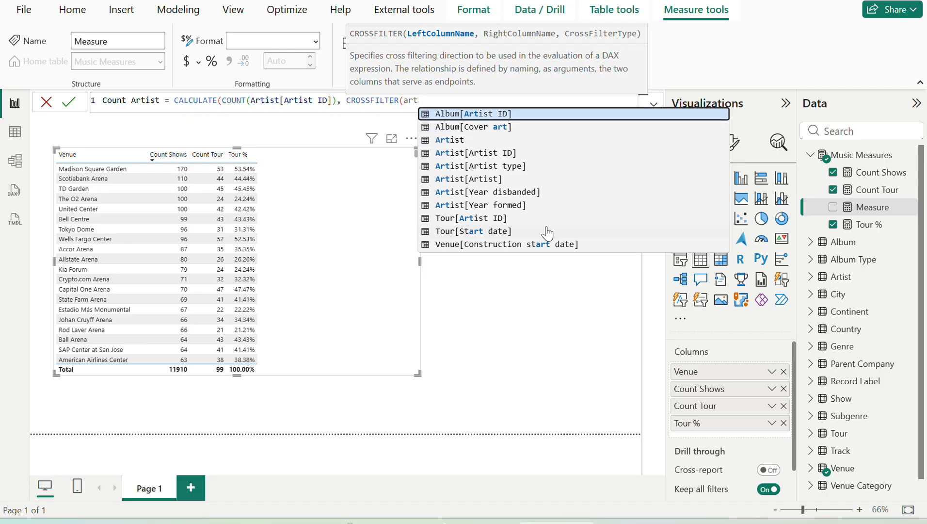
pyautogui.press('Down')
pyautogui.press('Down')
pyautogui.press('Down')
pyautogui.press('Down')
pyautogui.press('Down')
pyautogui.press('Down')
pyautogui.press('Down')
pyautogui.press('Down')
pyautogui.press('Tab')
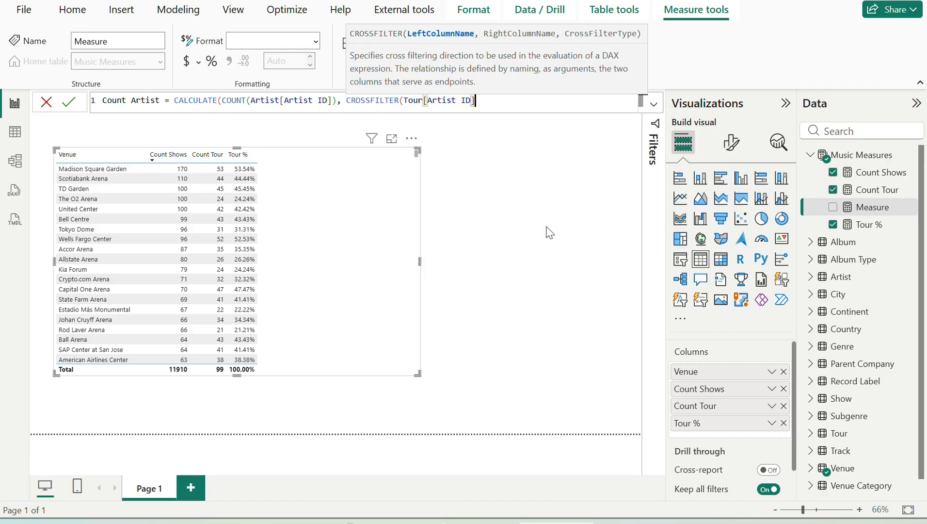
# Complete the CROSSFILTER in the Count Artist formula with Artist[Artist ID] as the second column and Both as the direction, and commit the measure
pyautogui.write(', ')
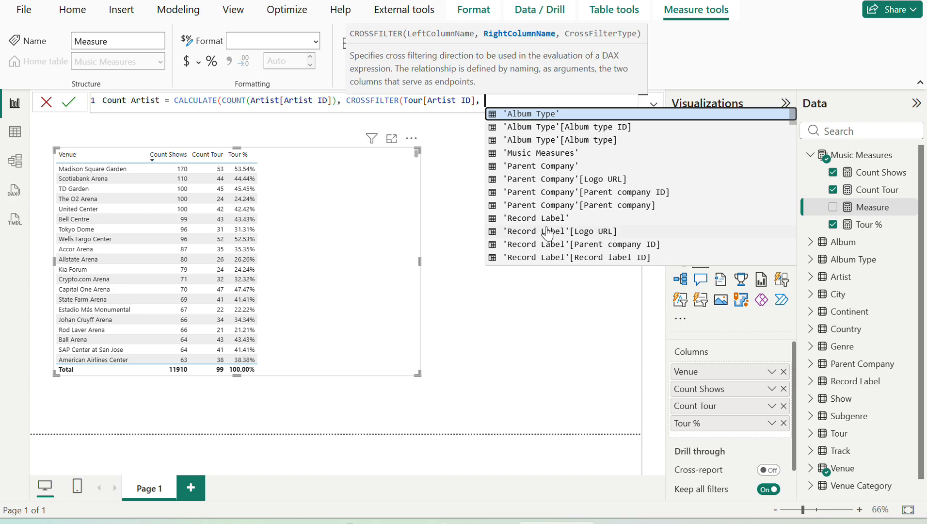
pyautogui.write('arti')
pyautogui.press('Down')
pyautogui.press('Down')
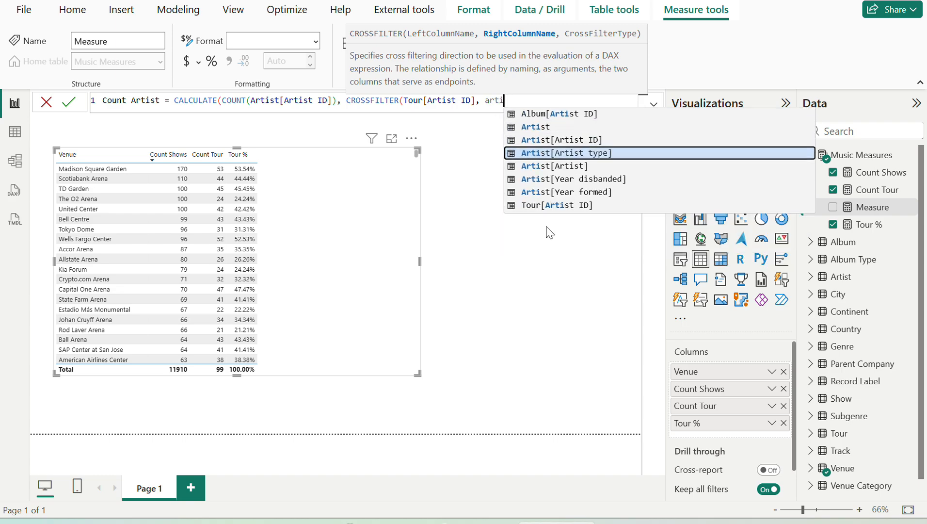
pyautogui.press('Up')
pyautogui.press('Tab')
pyautogui.write(',')
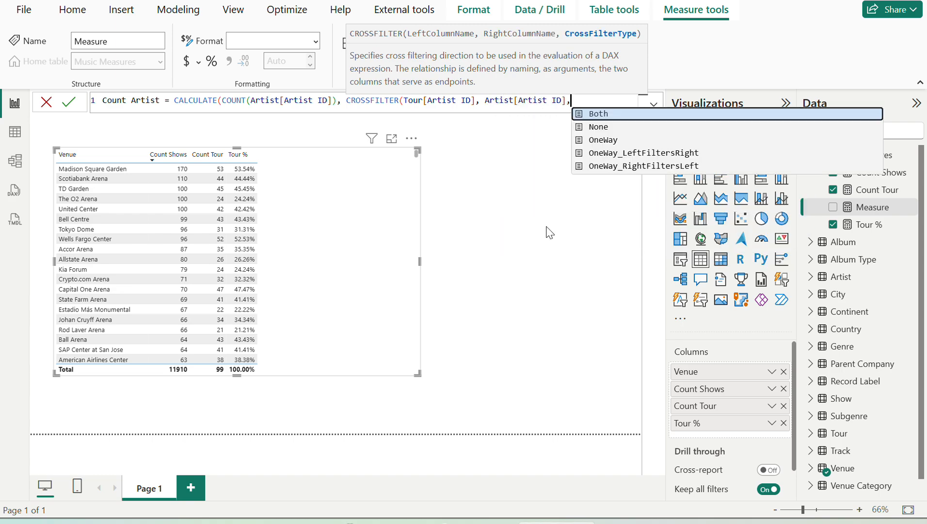
pyautogui.press('Tab')
pyautogui.press('Return')
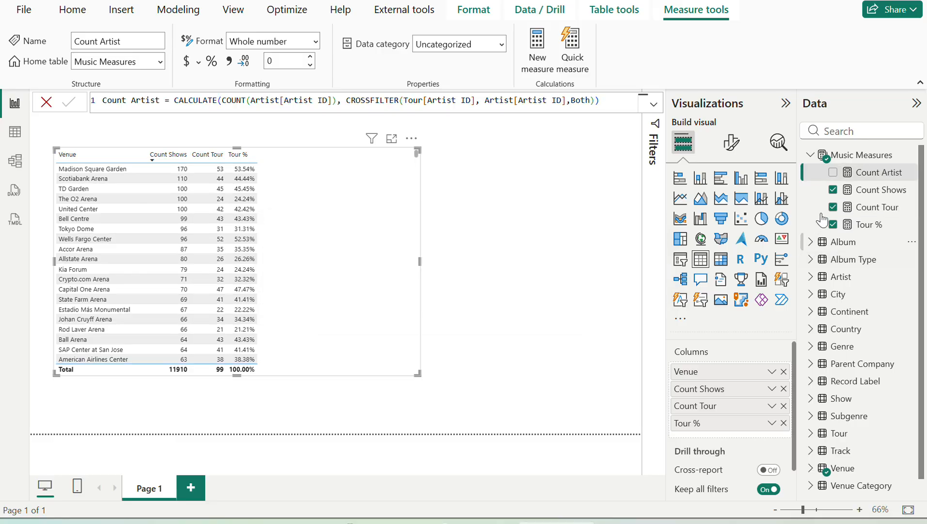
# Add Count Artist to the venue table visual and compare it with the expected results on the exercise page
pyautogui.click(834, 172)
pyautogui.hotkey('alt', 'Tab')
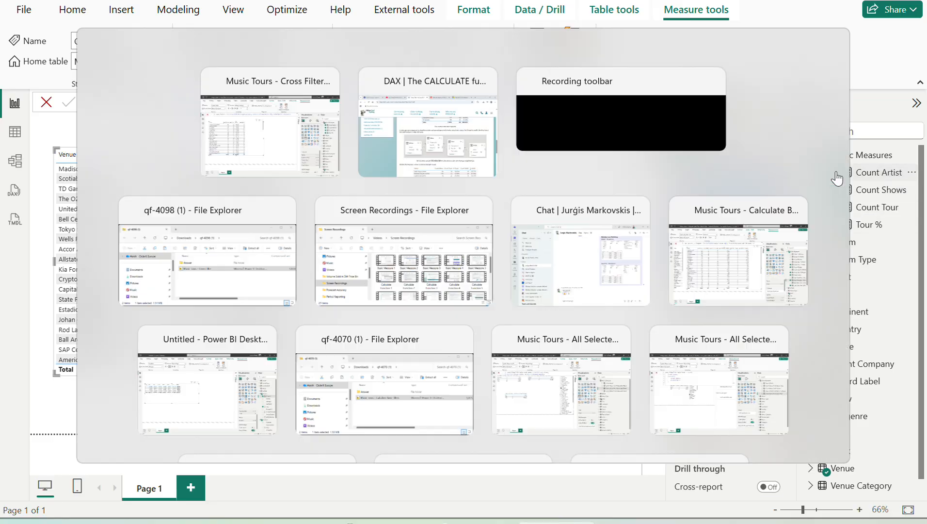
pyautogui.scroll(-2, 694, 248)
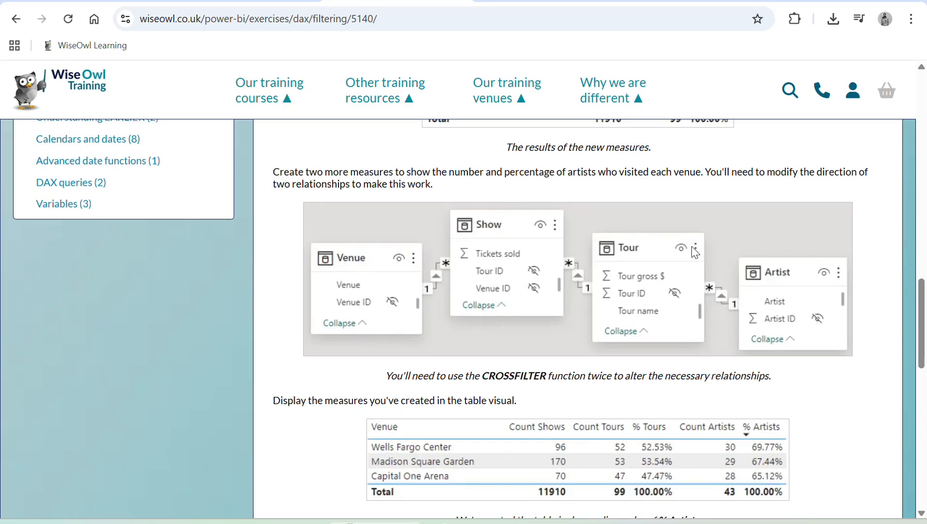
pyautogui.hotkey('alt', 'Tab')
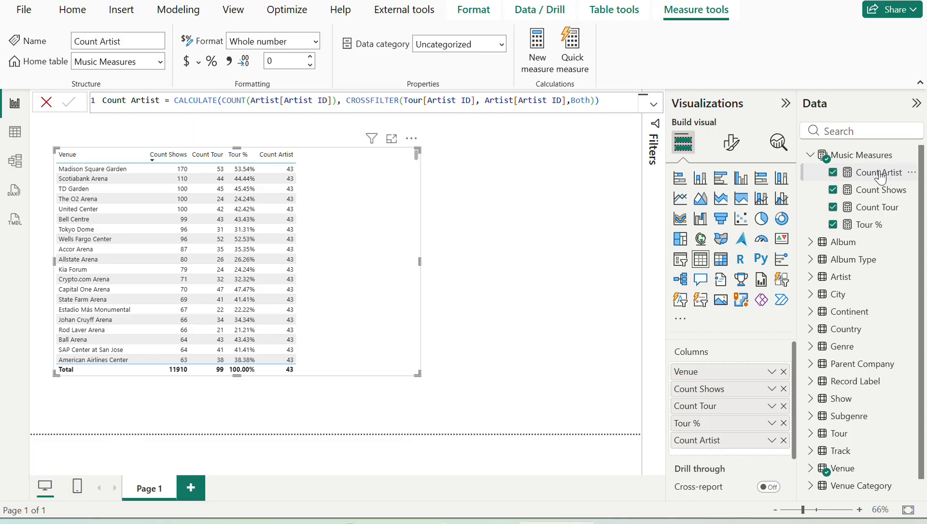
# Try Album[Artist ID] as the first CROSSFILTER column in the Count Artist formula, and check against the exercise page's expected table
pyautogui.click(880, 189)
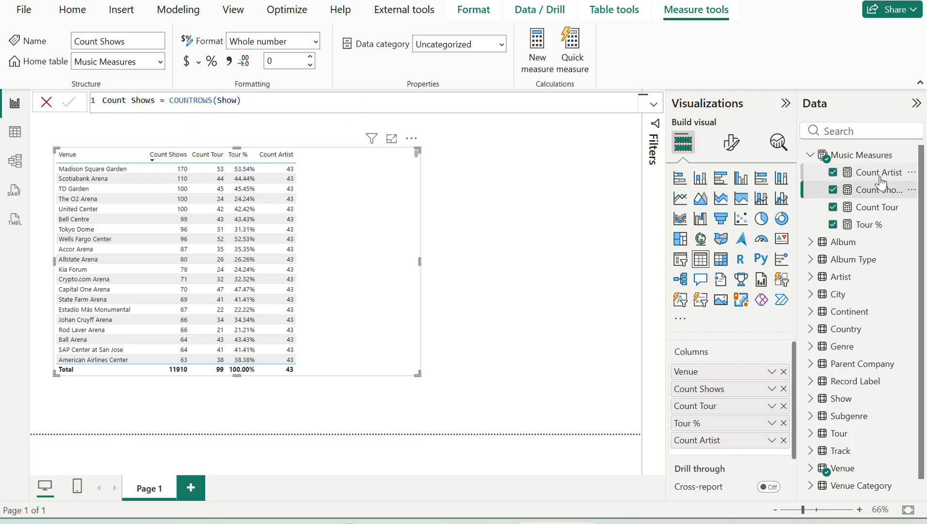
pyautogui.click(880, 174)
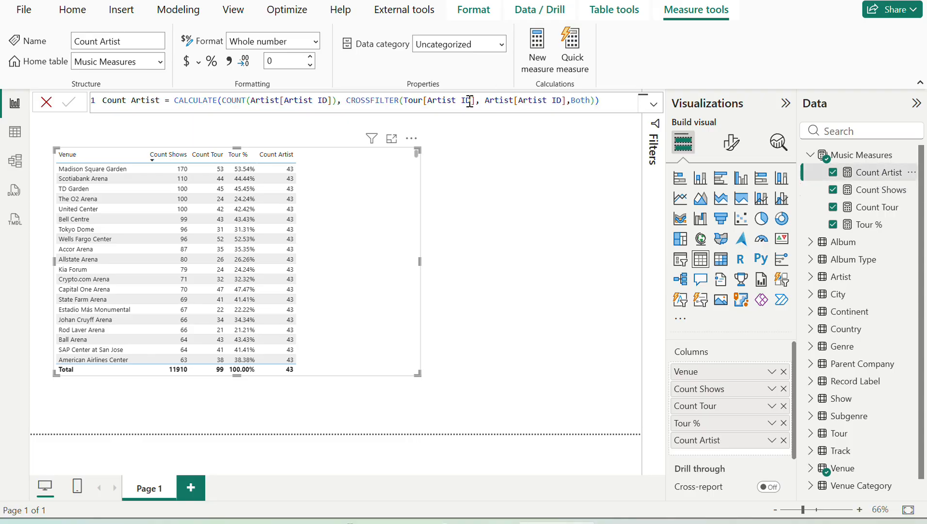
pyautogui.moveTo(476, 100); pyautogui.dragTo(414, 100)
pyautogui.press('BackSpace')
pyautogui.write('ar')
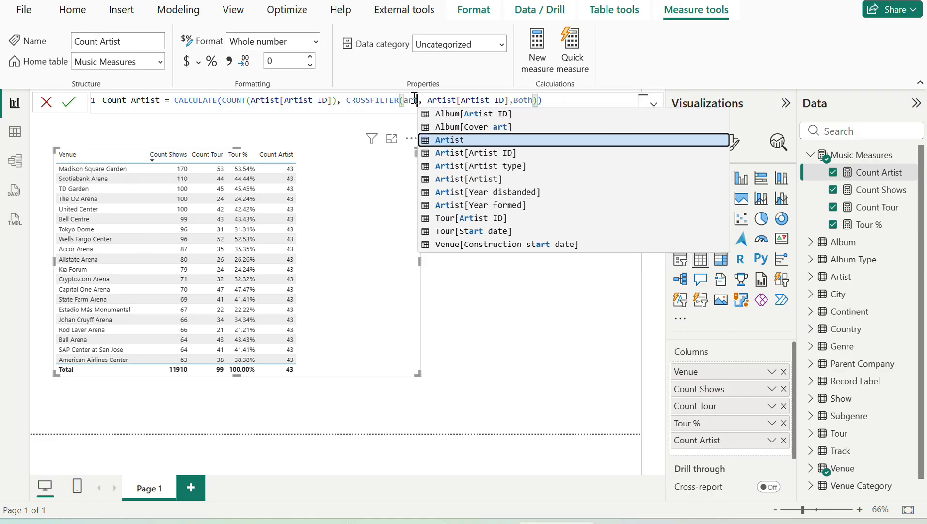
pyautogui.press('Up')
pyautogui.press('Up')
pyautogui.press('Tab')
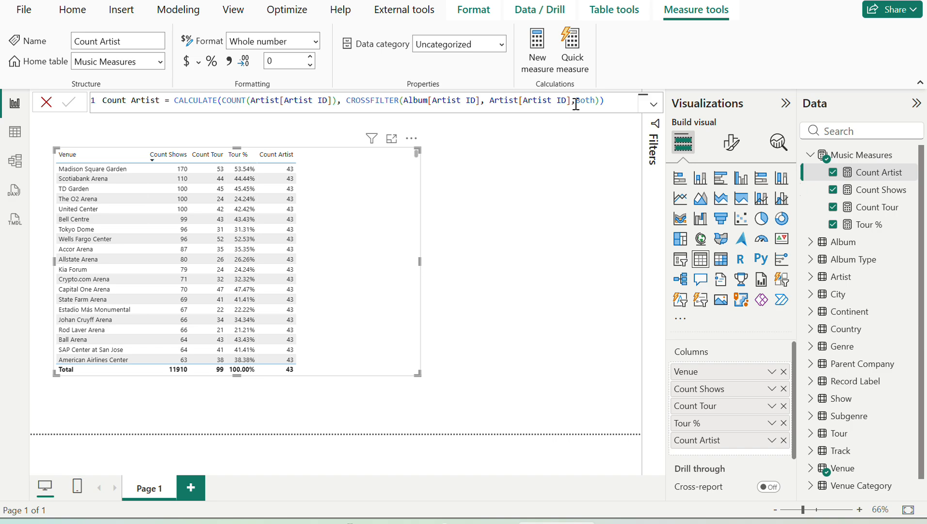
pyautogui.scroll(-1, 828, 339)
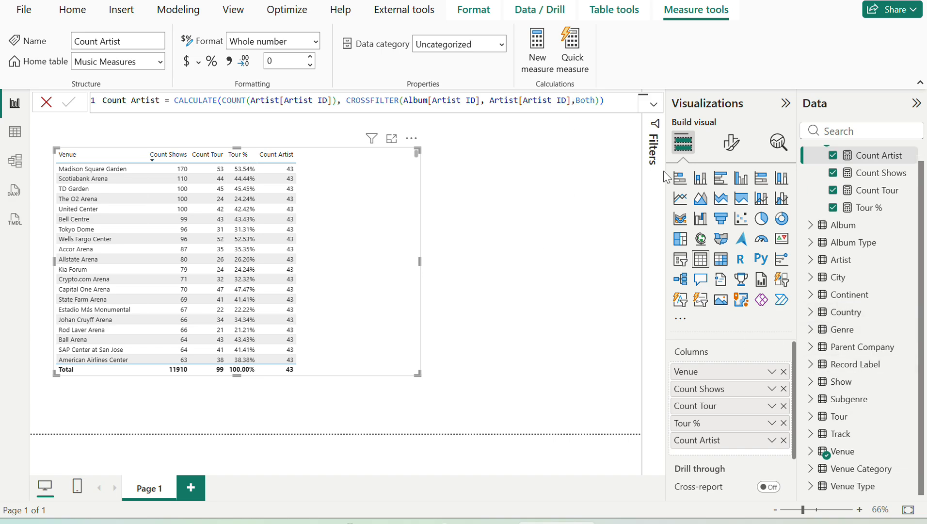
pyautogui.hotkey('alt', 'Tab')
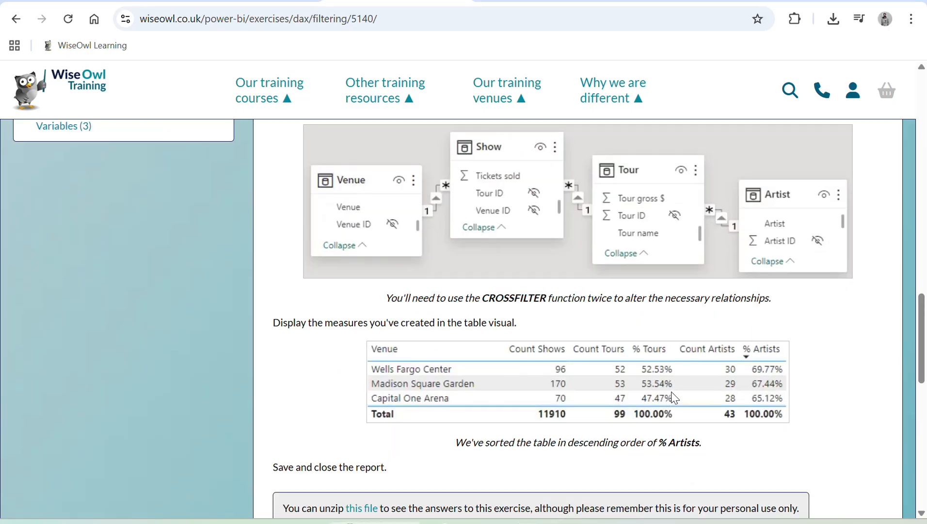
pyautogui.hotkey('alt', 'Tab')
# Replace the first CROSSFILTER column in the Count Artist formula with Venue[Venue ID], and commit the measure
pyautogui.moveTo(476, 101); pyautogui.dragTo(424, 99)
pyautogui.press('BackSpace')
pyautogui.press('BackSpace')
pyautogui.press('BackSpace')
pyautogui.press('BackSpace')
pyautogui.press('Right')
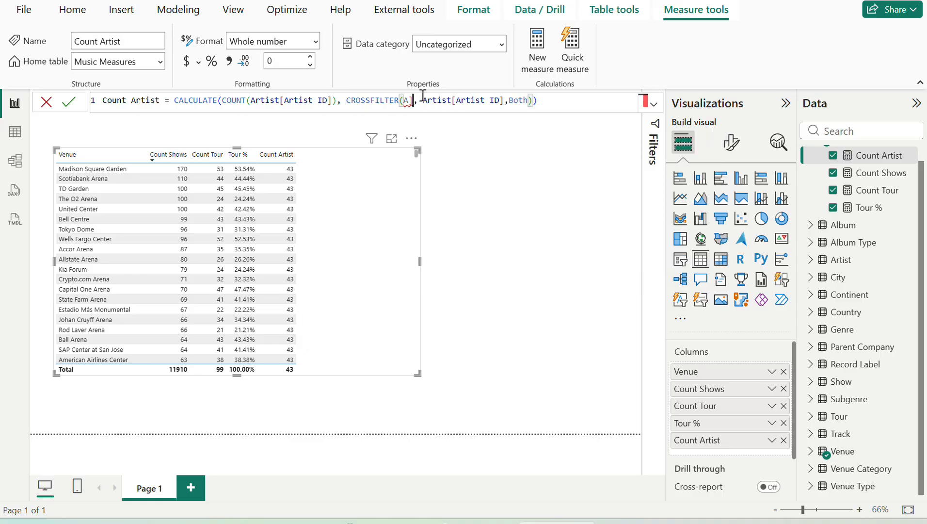
pyautogui.press('BackSpace')
pyautogui.press('BackSpace')
pyautogui.write('ven')
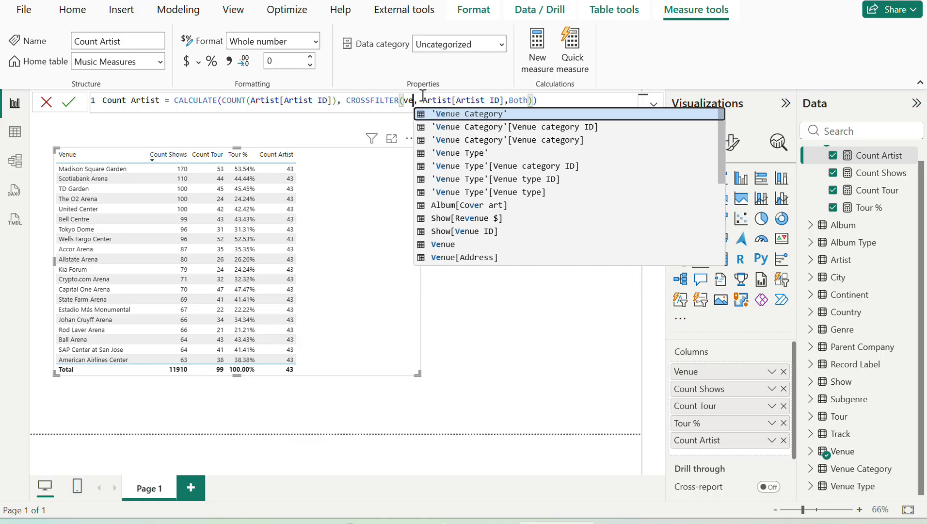
pyautogui.press('Down')
pyautogui.press('Down')
pyautogui.press('Down')
pyautogui.press('Down')
pyautogui.press('Down')
pyautogui.press('Down')
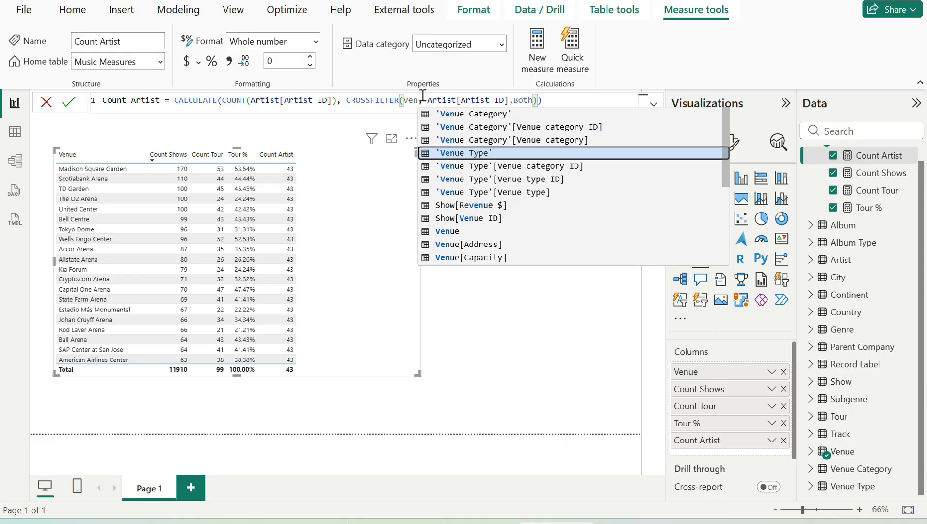
pyautogui.press('Down')
pyautogui.press('Down')
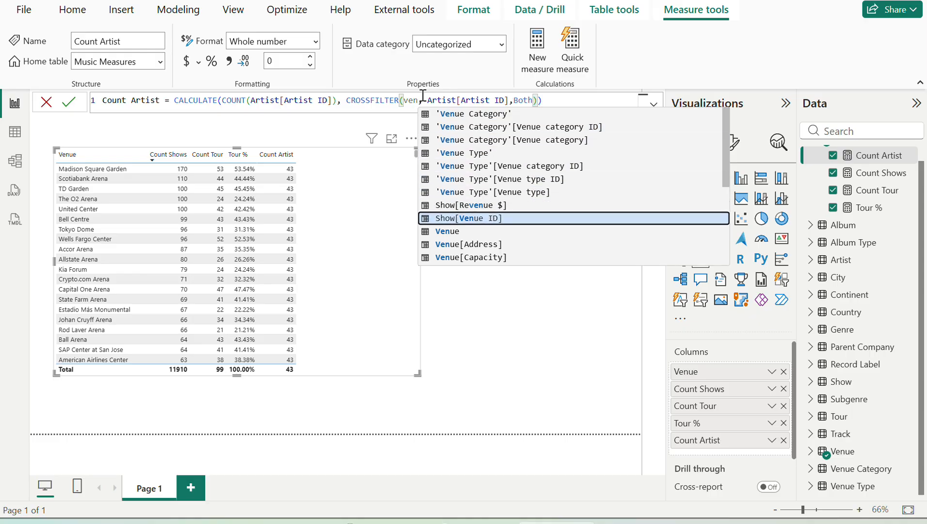
pyautogui.press('Up')
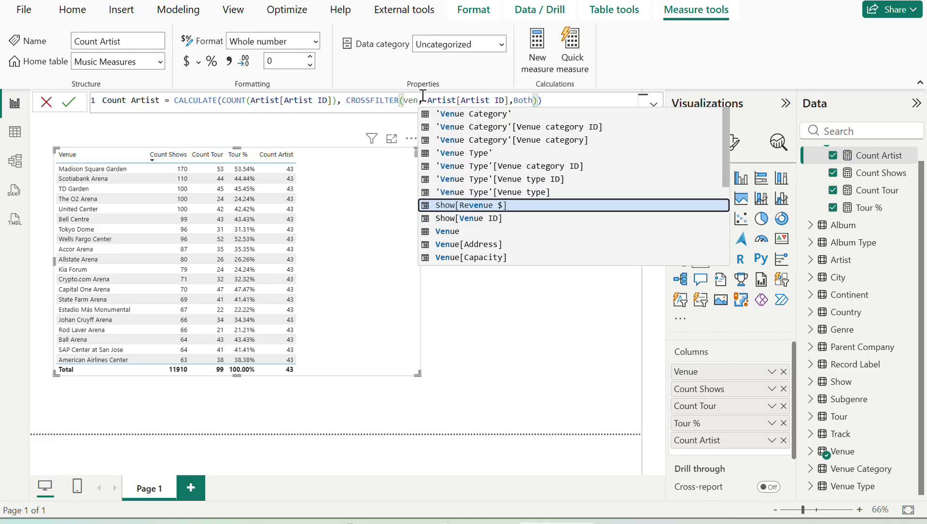
pyautogui.press('Down')
pyautogui.press('Down')
pyautogui.press('Down')
pyautogui.press('Down')
pyautogui.press('Down')
pyautogui.press('Down')
pyautogui.press('Down')
pyautogui.press('Down')
pyautogui.press('Down')
pyautogui.press('Down')
pyautogui.press('Down')
pyautogui.press('Down')
pyautogui.press('Down')
pyautogui.press('Down')
pyautogui.press('Down')
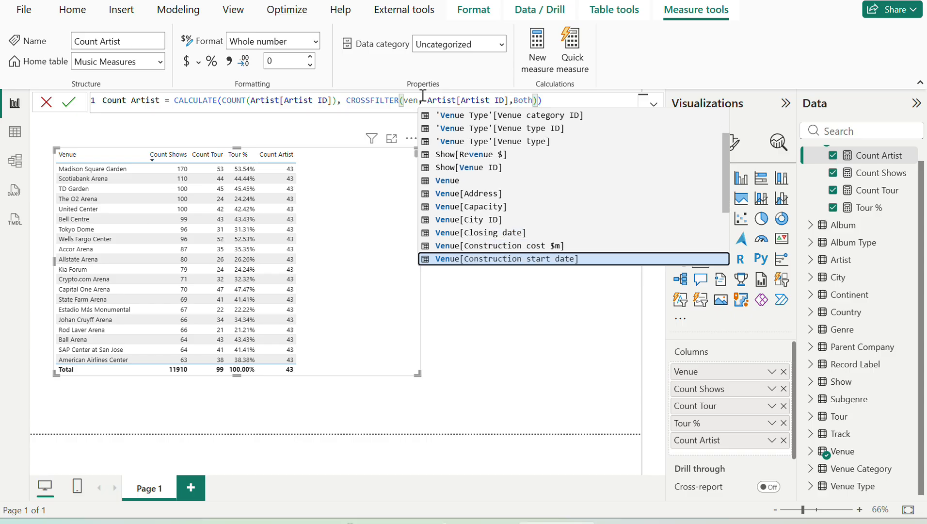
pyautogui.press('Down')
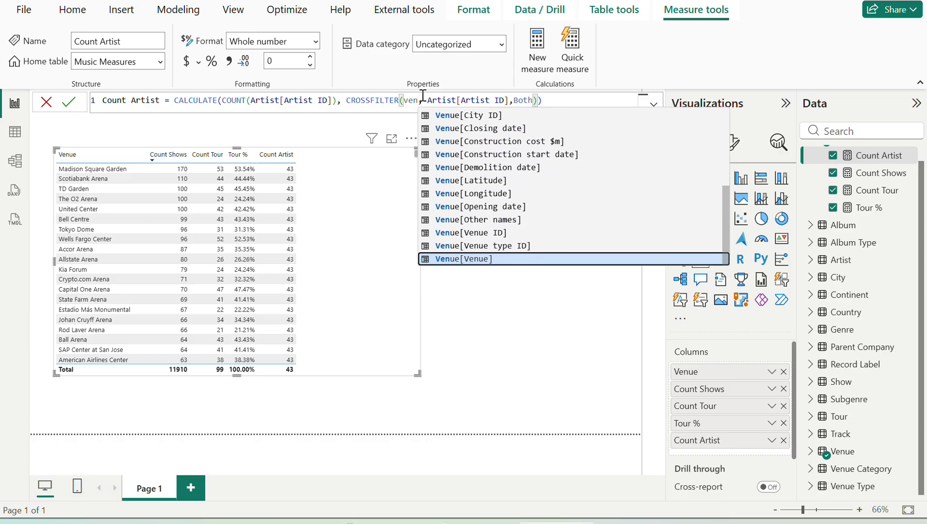
pyautogui.press('Up')
pyautogui.press('Up')
pyautogui.press('Tab')
pyautogui.press('Return')
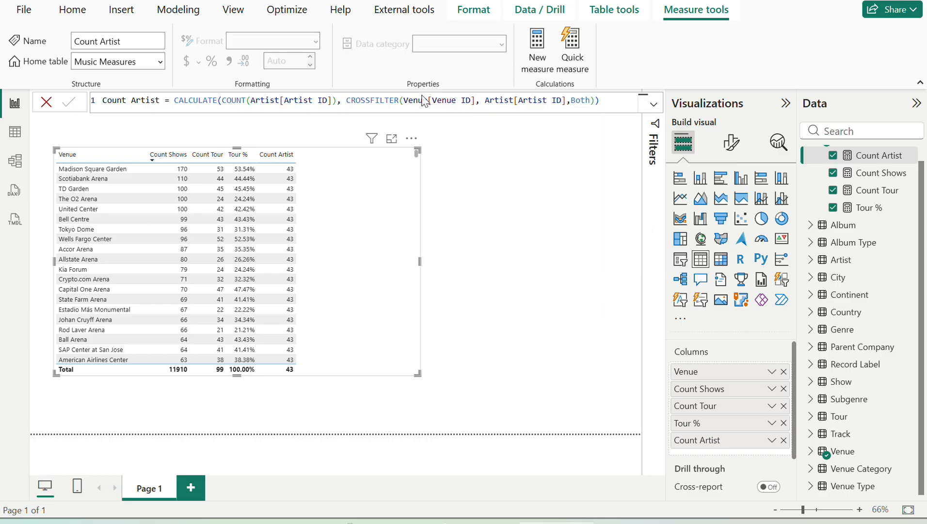
# Reread the exercise page's artist task, its relationship diagrams and the CROSSFILTER hints, and return to Power BI Desktop
pyautogui.hotkey('alt', 'Tab')
pyautogui.moveTo(422, 93)
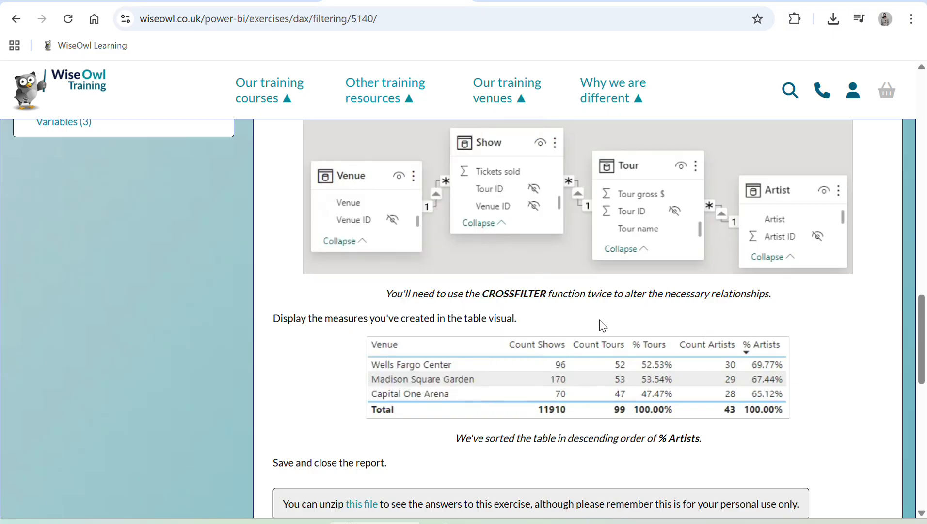
pyautogui.scroll(3, 598, 320)
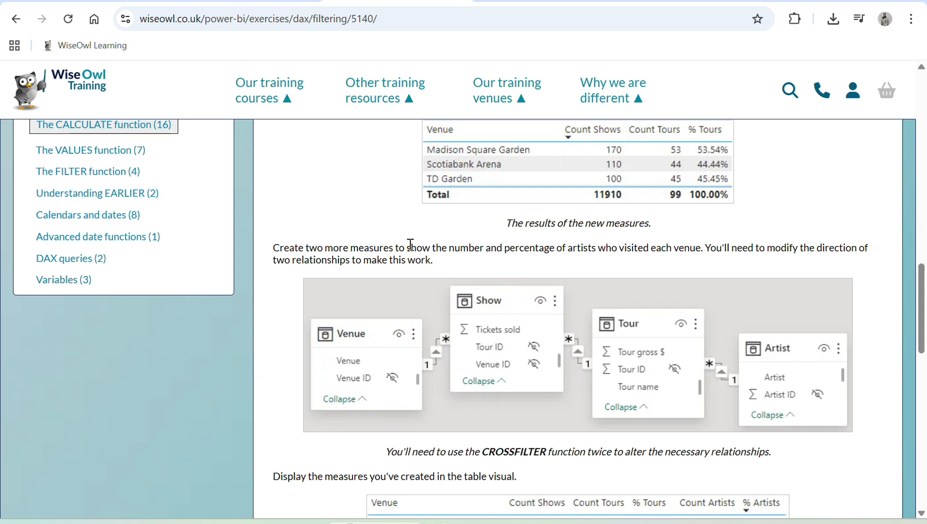
pyautogui.moveTo(411, 244); pyautogui.dragTo(469, 269)
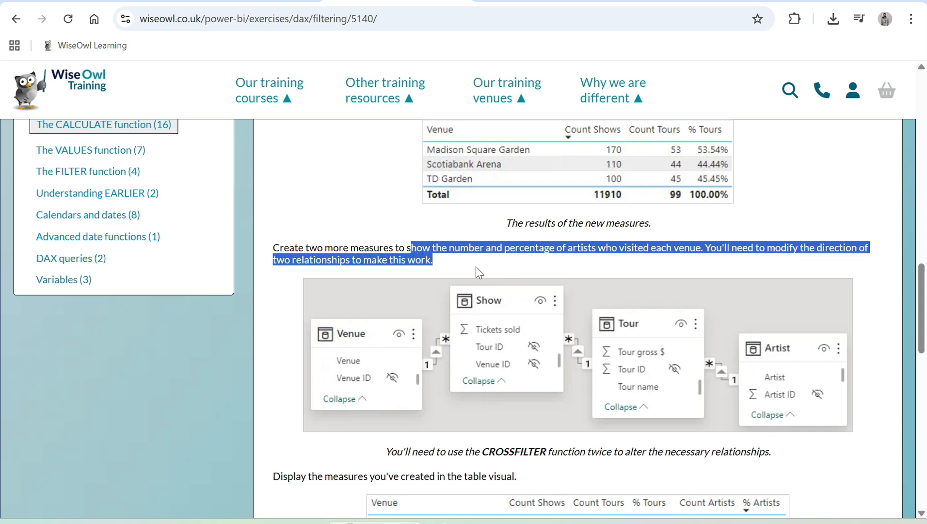
pyautogui.scroll(-1, 476, 266)
pyautogui.scroll(-2, 550, 326)
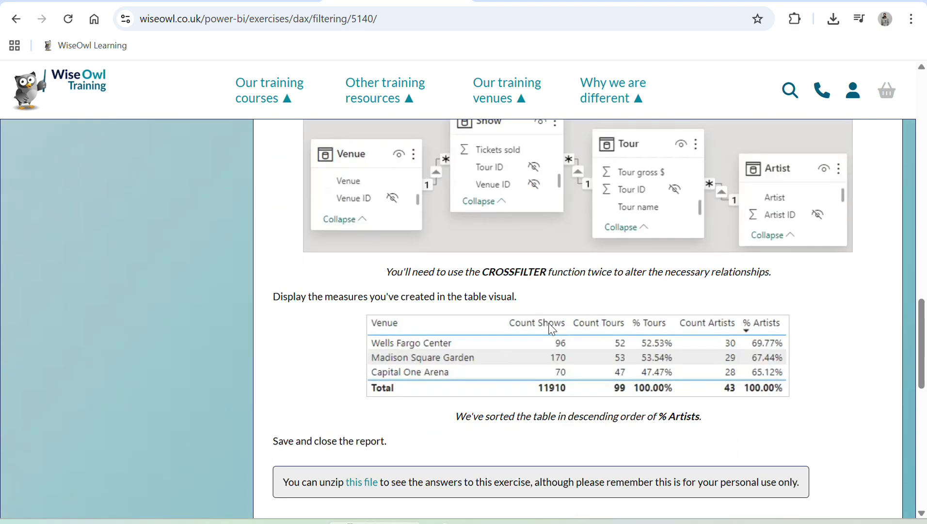
pyautogui.scroll(10, 550, 328)
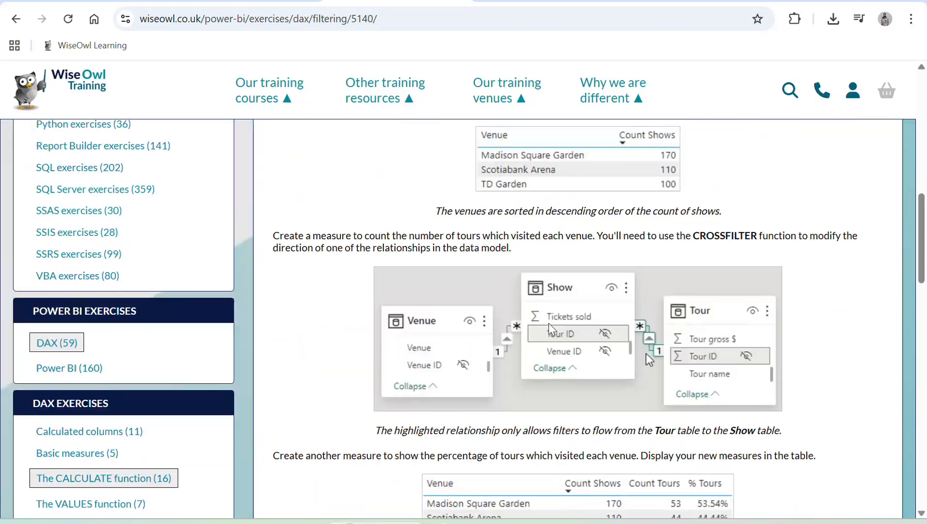
pyautogui.scroll(-10, 548, 323)
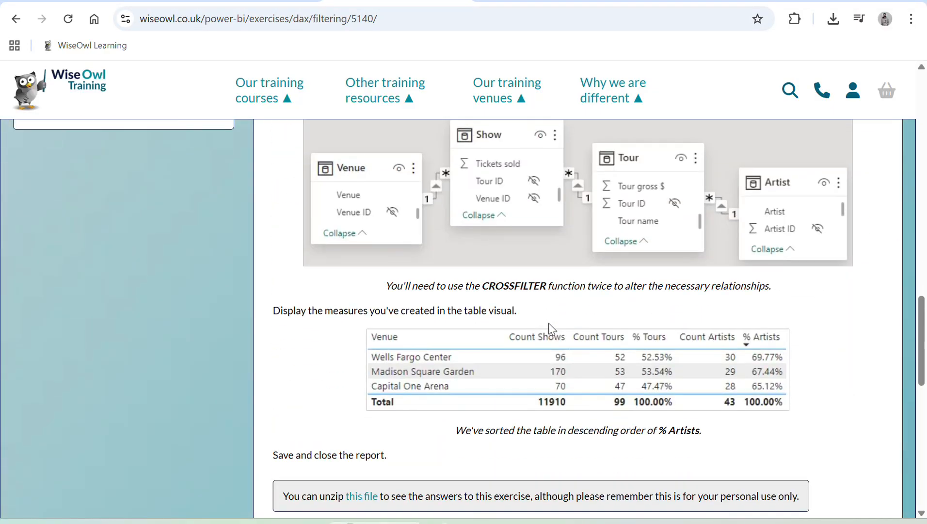
pyautogui.hotkey('alt', 'Tab')
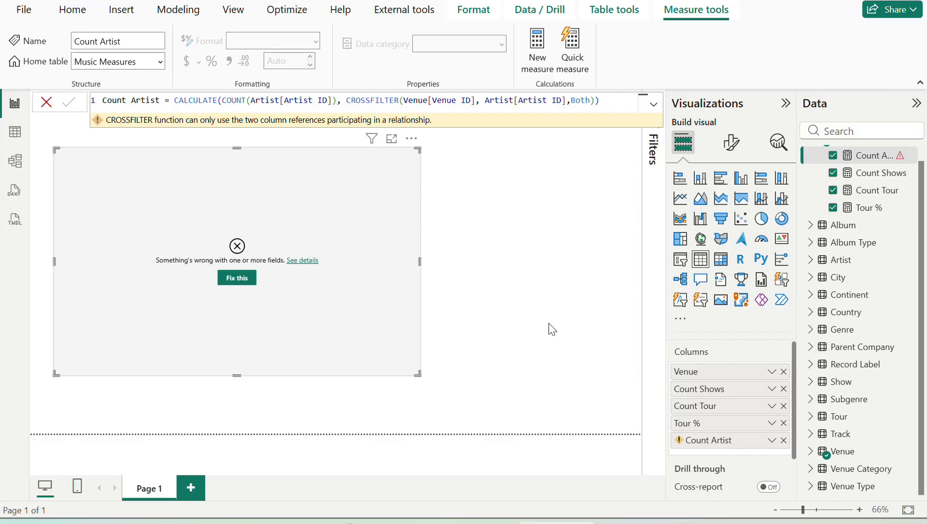
pyautogui.doubleClick(587, 100)
pyautogui.press('Left')
pyautogui.press('Left')
pyautogui.press('Left')
pyautogui.press('Left')
pyautogui.press('Left')
pyautogui.press('Left')
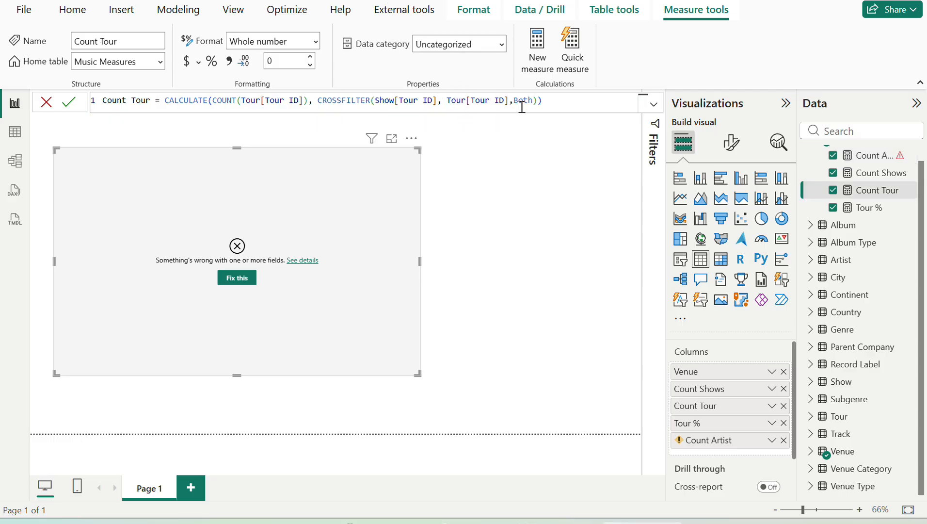
# Add a second CROSSFILTER filter argument after the existing one in the Count Tour formula
pyautogui.click(538, 104)
pyautogui.write(',cr')
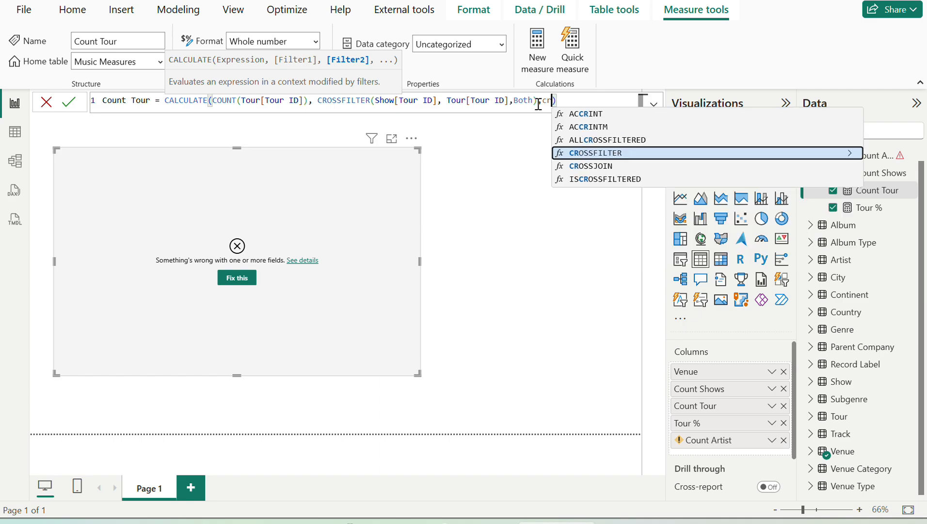
pyautogui.press('Tab')
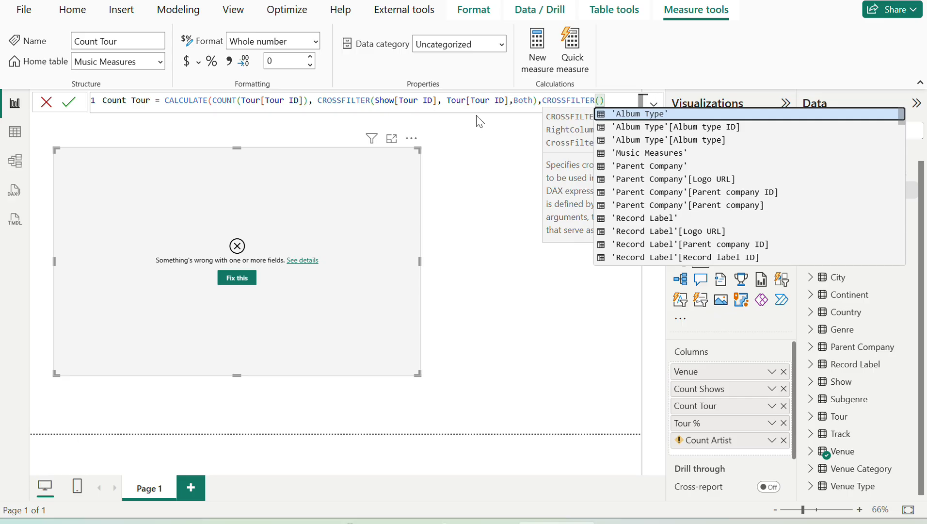
# Try Tour[Tour ID] as the first column of the second CROSSFILTER in the Count Tour formula
pyautogui.write('tou')
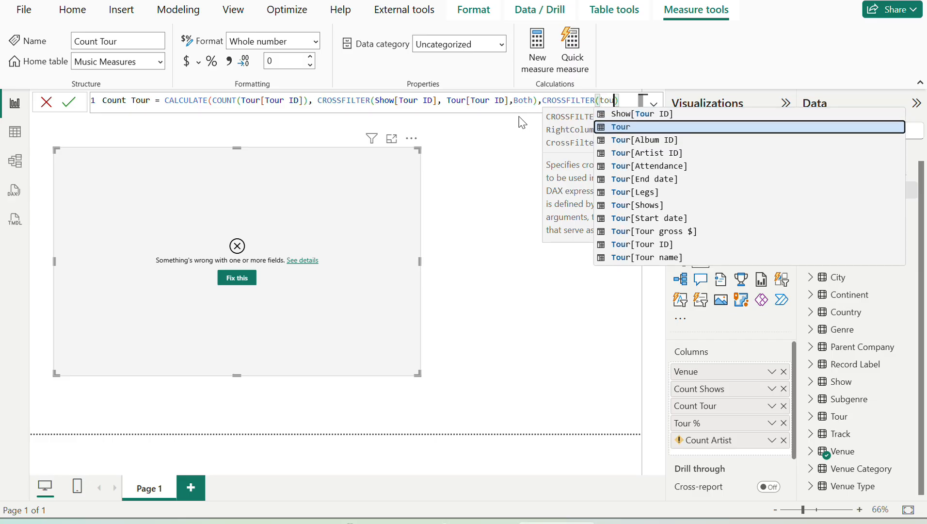
pyautogui.press('Up')
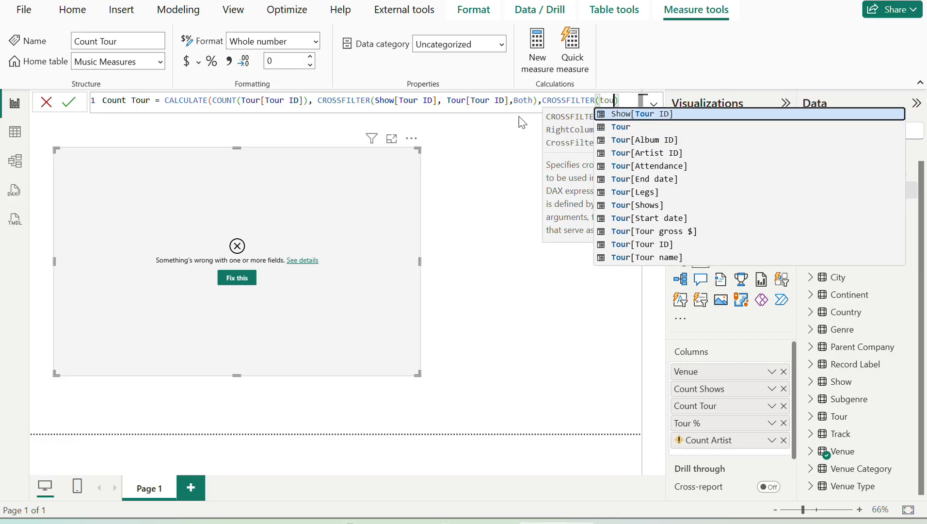
pyautogui.press('Down')
pyautogui.press('Down')
pyautogui.press('Down')
pyautogui.press('Down')
pyautogui.press('Down')
pyautogui.press('Down')
pyautogui.press('Down')
pyautogui.press('Down')
pyautogui.press('Down')
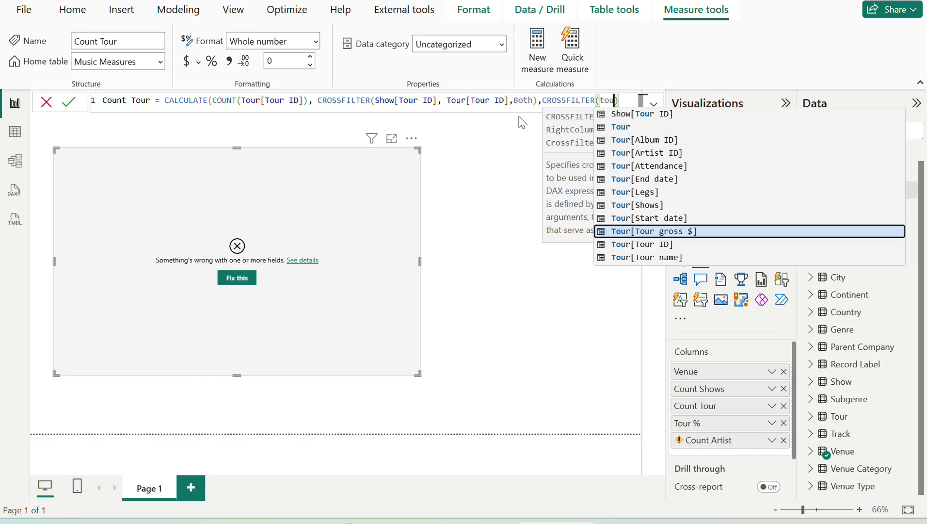
pyautogui.press('Up')
pyautogui.press('Up')
pyautogui.press('Up')
pyautogui.press('Up')
pyautogui.press('Down')
pyautogui.press('Up')
pyautogui.press('Down')
pyautogui.press('Down')
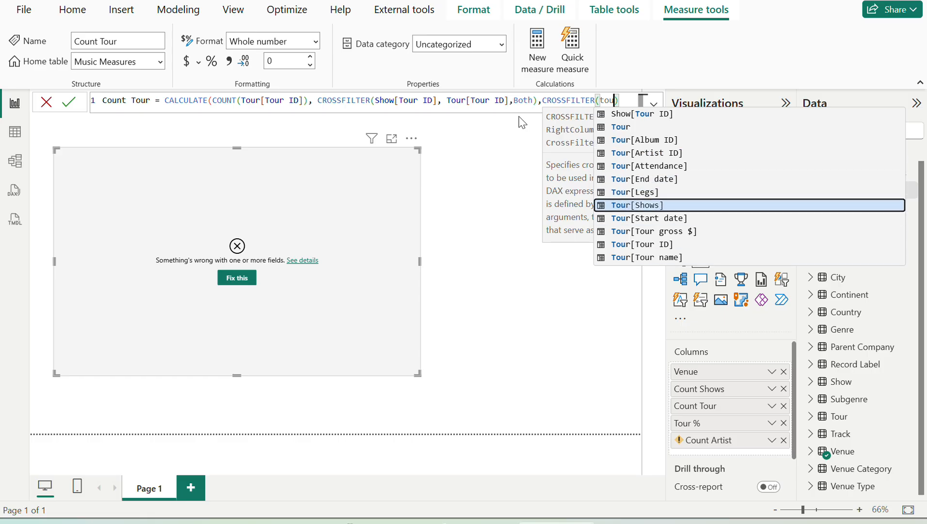
pyautogui.press('Down')
pyautogui.press('Up')
pyautogui.press('Up')
pyautogui.press('Up')
pyautogui.press('Up')
pyautogui.press('Up')
pyautogui.press('Up')
pyautogui.press('Up')
pyautogui.press('Up')
pyautogui.press('Up')
pyautogui.press('Up')
pyautogui.press('Up')
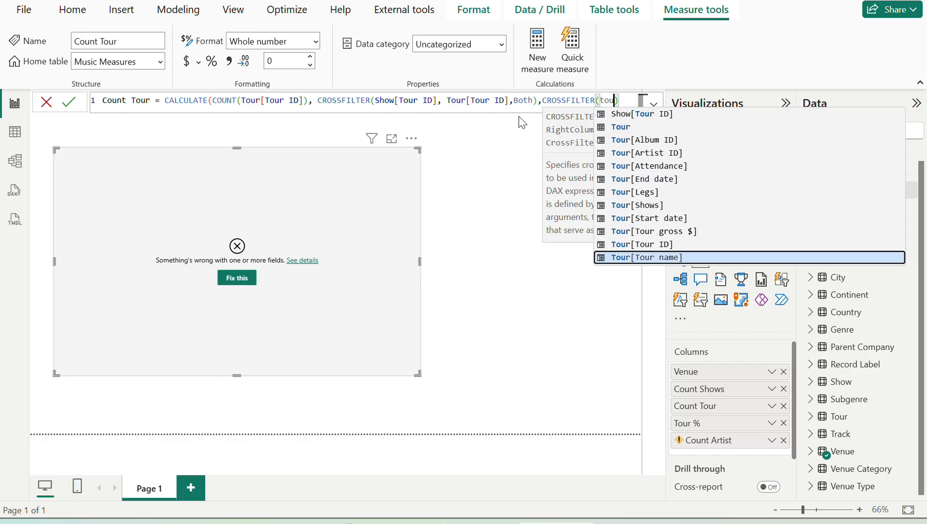
pyautogui.press('Up')
pyautogui.press('Up')
pyautogui.press('Up')
pyautogui.press('Up')
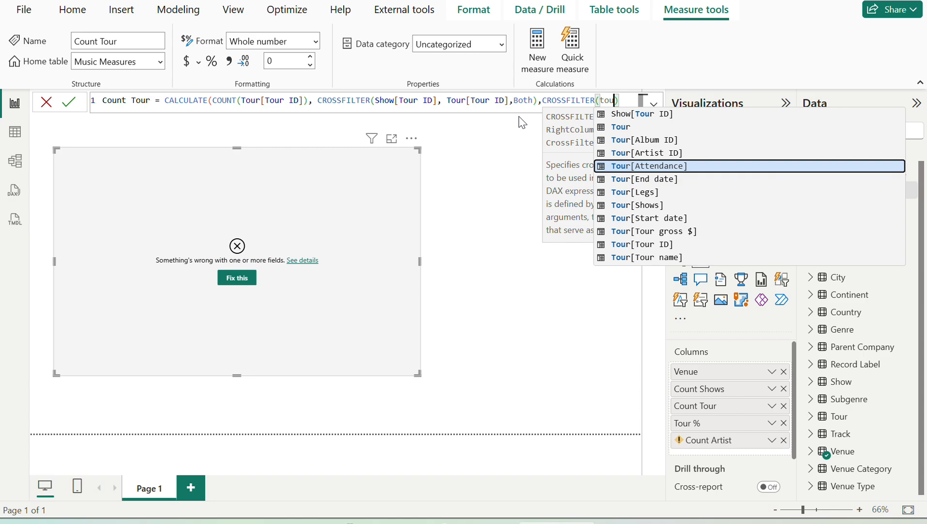
pyautogui.press('Up')
pyautogui.press('Up')
pyautogui.press('Up')
pyautogui.press('Up')
pyautogui.press('Up')
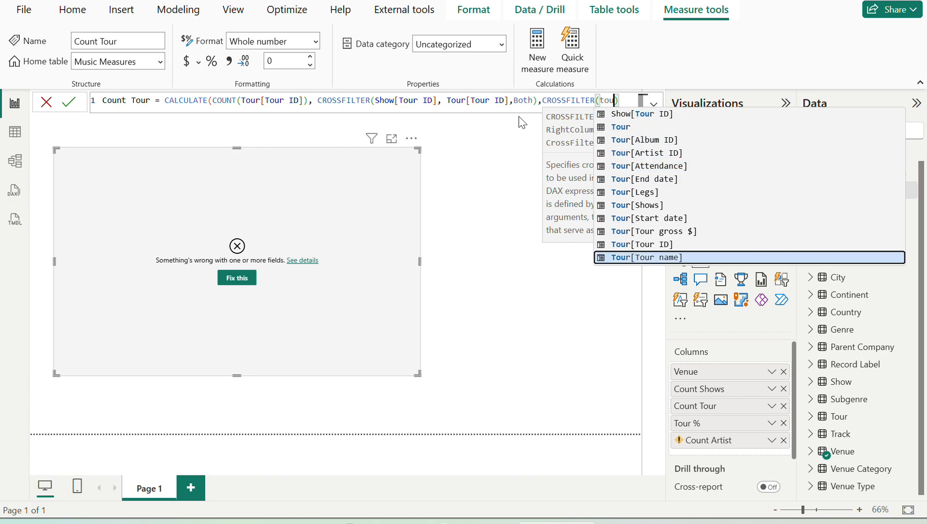
pyautogui.press('Up')
pyautogui.press('Up')
pyautogui.press('Up')
pyautogui.press('Up')
pyautogui.press('Up')
pyautogui.press('Up')
pyautogui.press('Up')
pyautogui.press('Up')
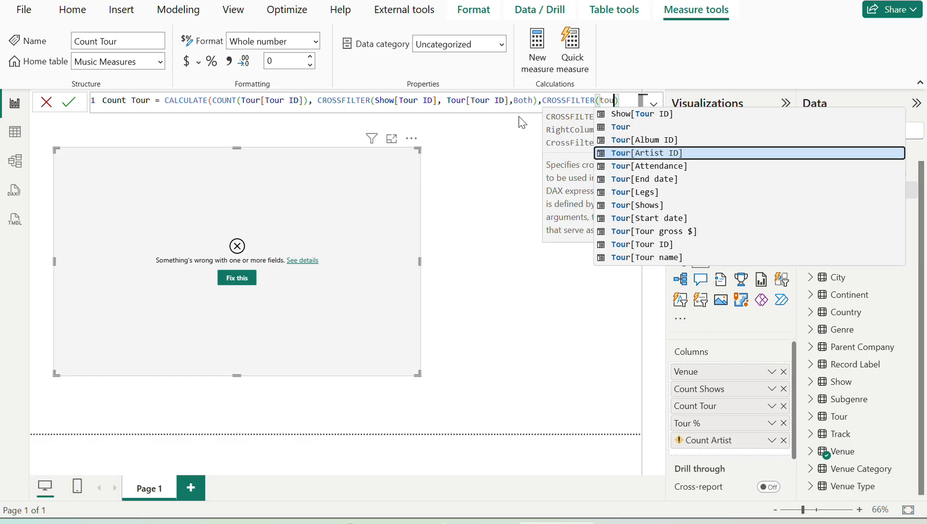
pyautogui.press('Up')
pyautogui.press('Up')
pyautogui.press('Down')
pyautogui.press('Down')
pyautogui.press('Down')
pyautogui.press('Down')
pyautogui.press('Down')
pyautogui.press('Down')
pyautogui.press('Down')
pyautogui.press('Down')
pyautogui.press('Down')
pyautogui.press('Tab')
pyautogui.write(', ')
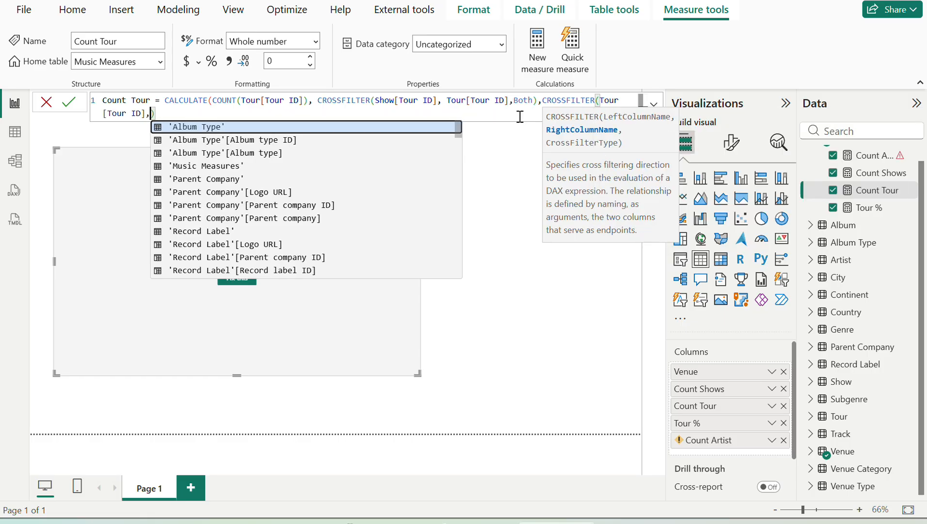
# Try Show[Tour ID] as the second column of the second CROSSFILTER in the Count Tour formula
pyautogui.write('t')
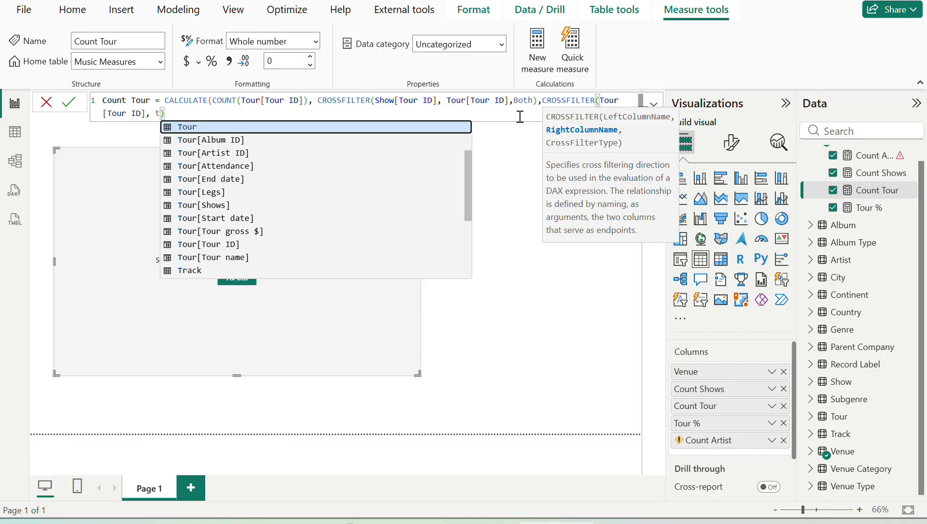
pyautogui.write('ou')
pyautogui.press('Up')
pyautogui.press('Up')
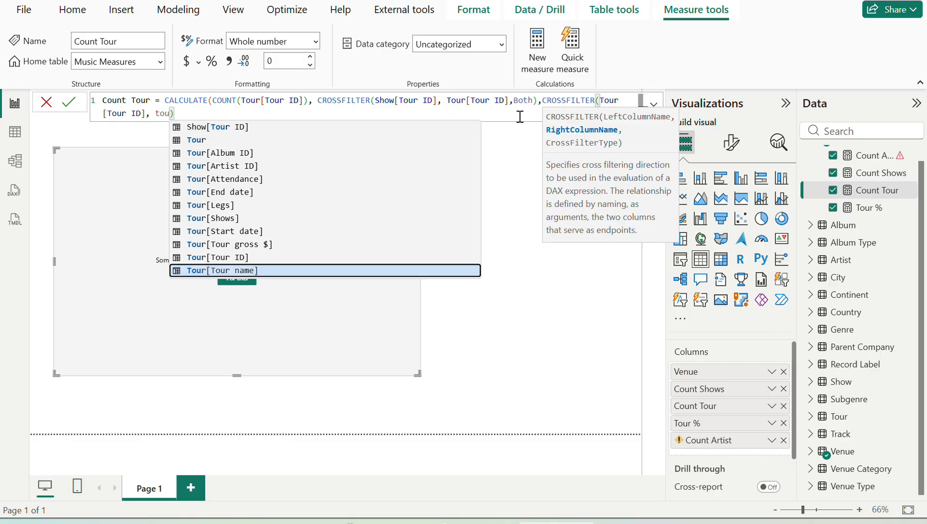
pyautogui.press('Up')
pyautogui.press('Up')
pyautogui.press('Up')
pyautogui.press('Up')
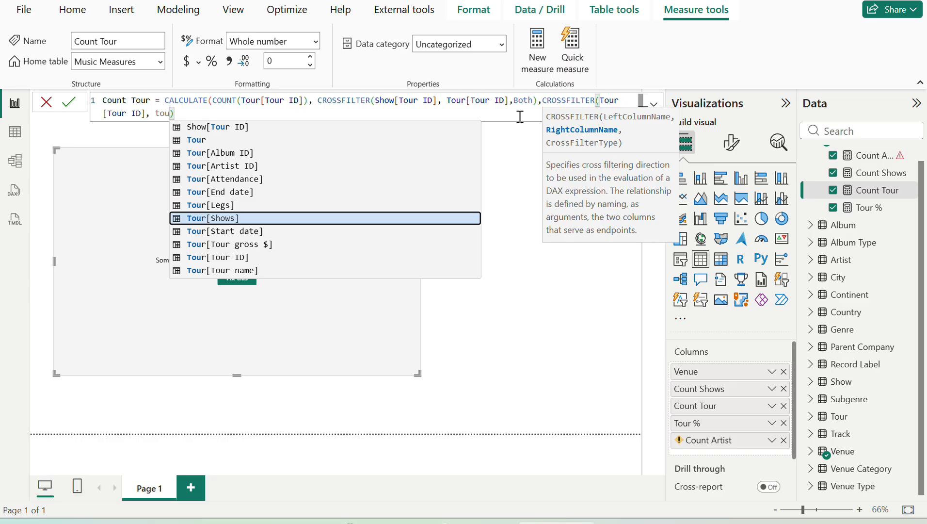
pyautogui.press('Up')
pyautogui.press('Up')
pyautogui.press('Up')
pyautogui.press('Up')
pyautogui.press('Up')
pyautogui.press('Up')
pyautogui.press('Up')
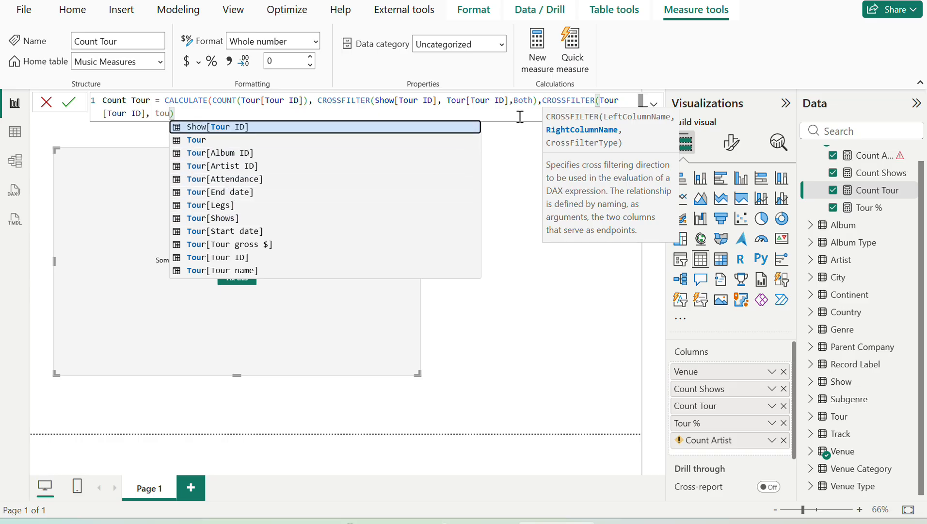
pyautogui.press('Tab')
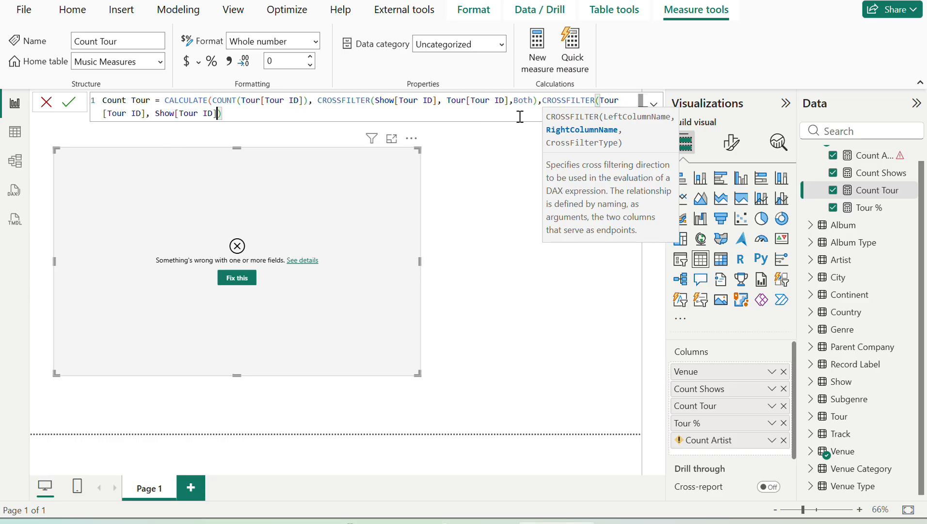
# Try to replace Show[Tour ID] in the first CROSSFILTER of Count Tour with a Tour table column, and undo the change
pyautogui.click(434, 100)
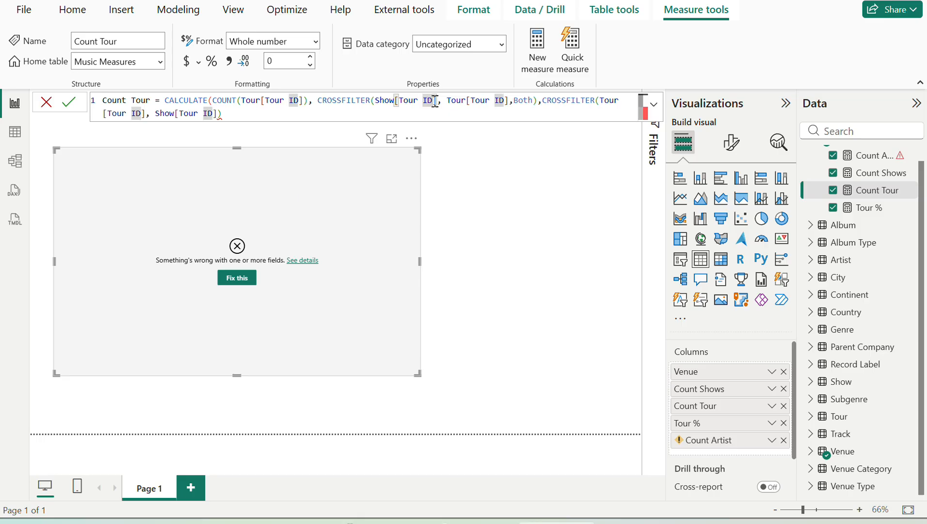
pyautogui.press('Right')
pyautogui.press('BackSpace')
pyautogui.press('BackSpace')
pyautogui.press('BackSpace')
pyautogui.press('BackSpace')
pyautogui.press('BackSpace')
pyautogui.press('BackSpace')
pyautogui.press('BackSpace')
pyautogui.press('BackSpace')
pyautogui.press('BackSpace')
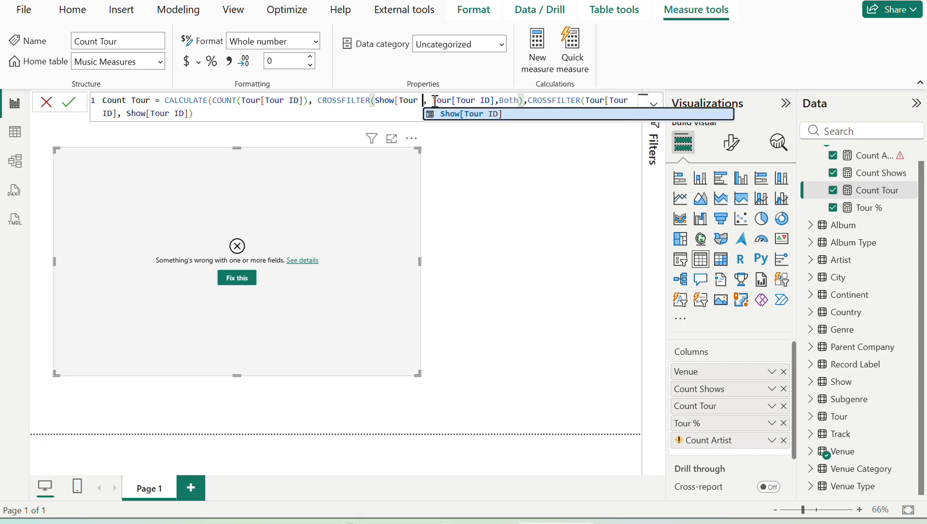
pyautogui.press('BackSpace')
pyautogui.press('BackSpace')
pyautogui.press('BackSpace')
pyautogui.press('BackSpace')
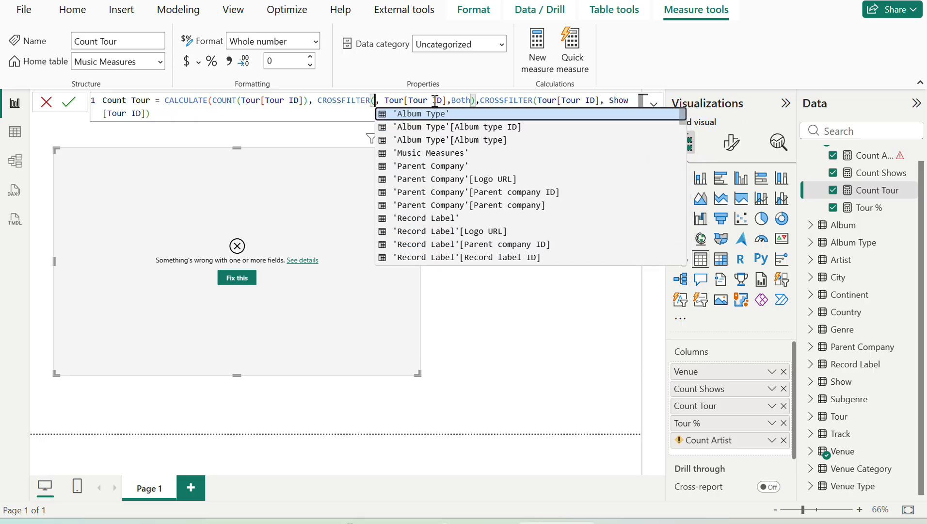
pyautogui.write('tou')
pyautogui.press('Up')
pyautogui.press('Up')
pyautogui.press('Up')
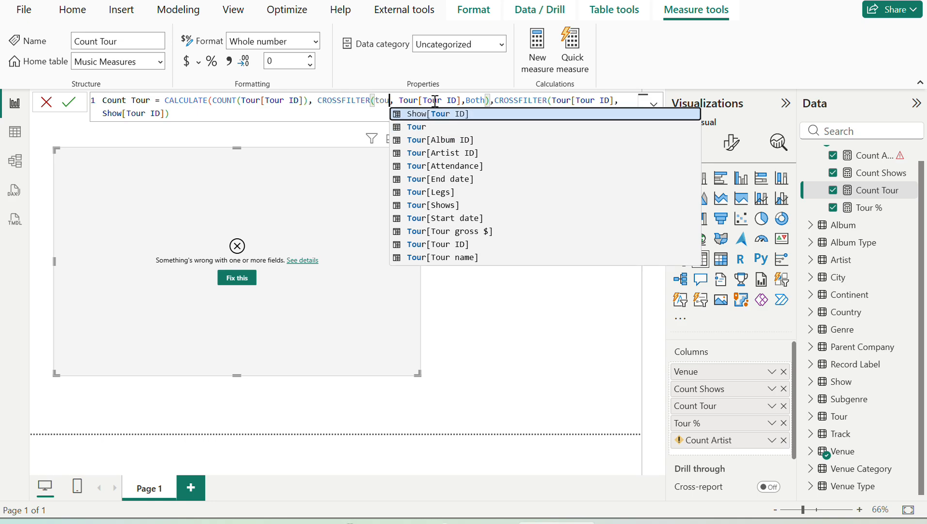
pyautogui.press('Up')
pyautogui.press('Up')
pyautogui.press('Up')
pyautogui.press('Up')
pyautogui.press('Up')
pyautogui.press('Up')
pyautogui.press('Up')
pyautogui.press('Up')
pyautogui.press('Up')
pyautogui.press('Up')
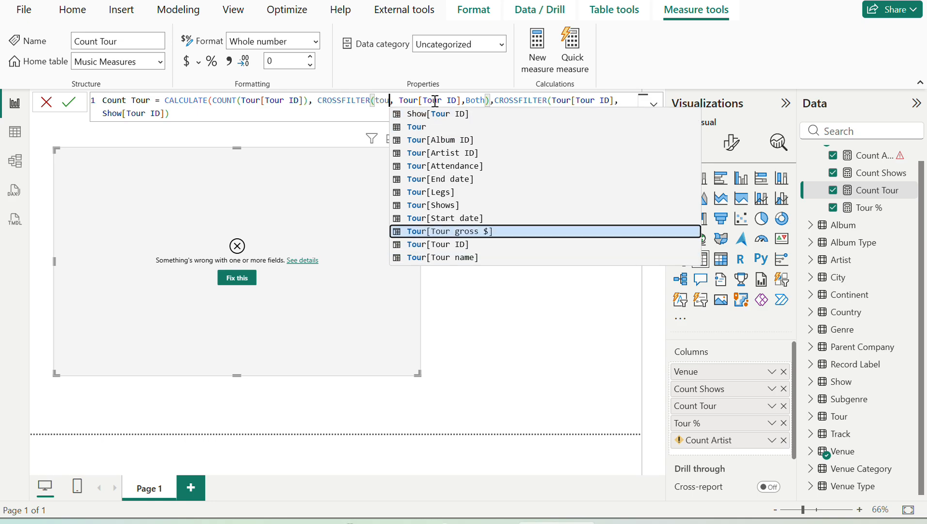
pyautogui.press('Tab')
pyautogui.press('Return')
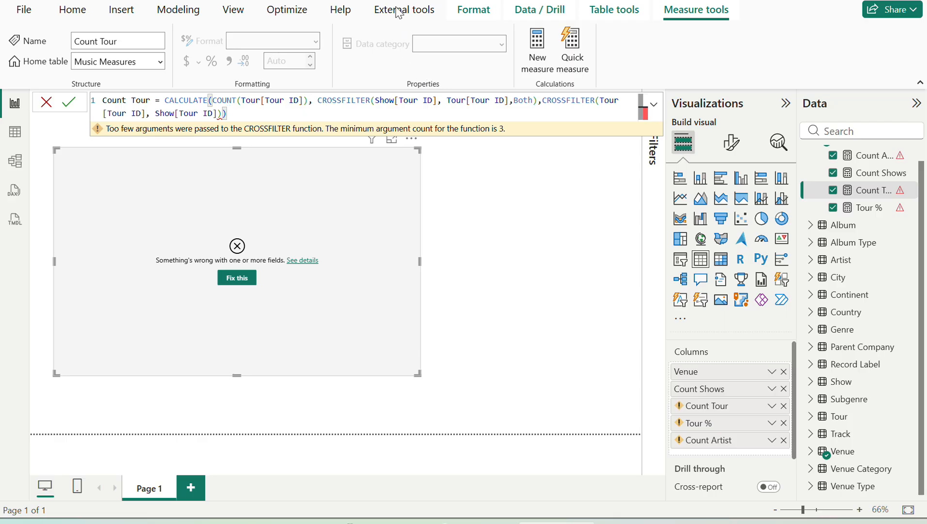
pyautogui.hotkey('ctrl', 'z')
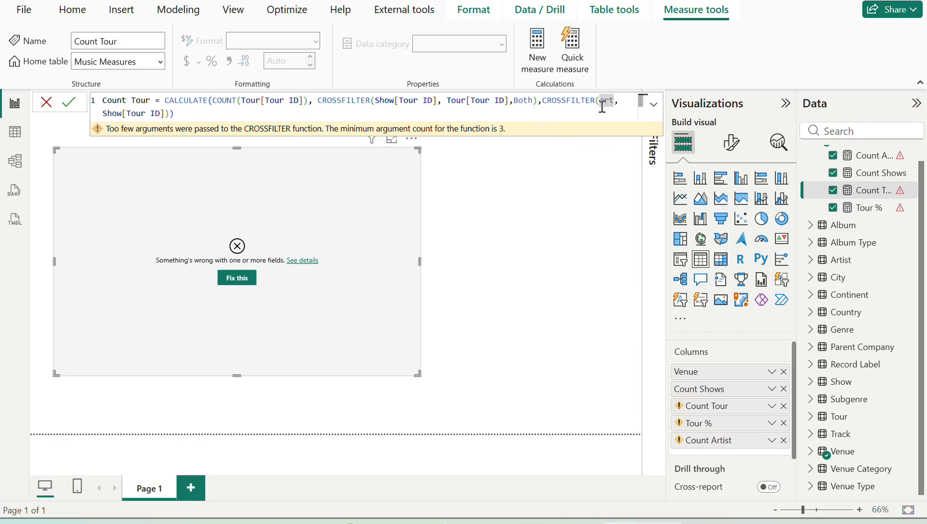
# Replace the columns of the second CROSSFILTER in the Count Tour formula with Album[Artist ID] as the first column
pyautogui.moveTo(600, 101); pyautogui.dragTo(607, 113)
pyautogui.write('art')
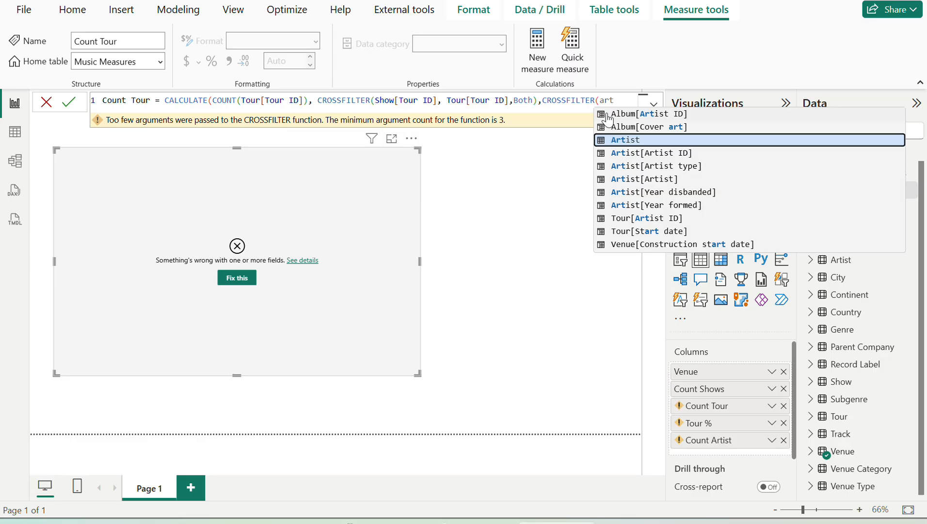
pyautogui.press('Up')
pyautogui.press('Up')
pyautogui.press('Tab')
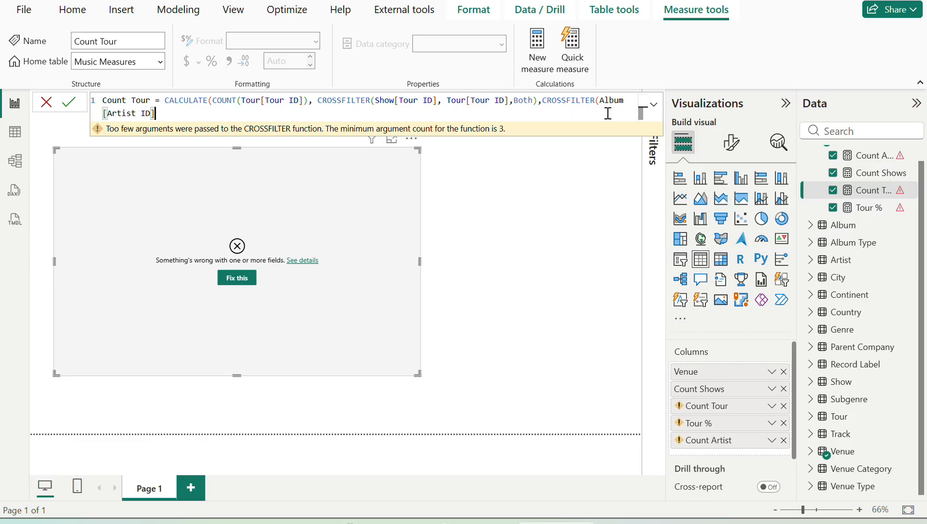
# Complete the second CROSSFILTER in Count Tour with Tour[Artist ID] as the second column and Both as the direction, closing the formula's parentheses
pyautogui.write(',art')
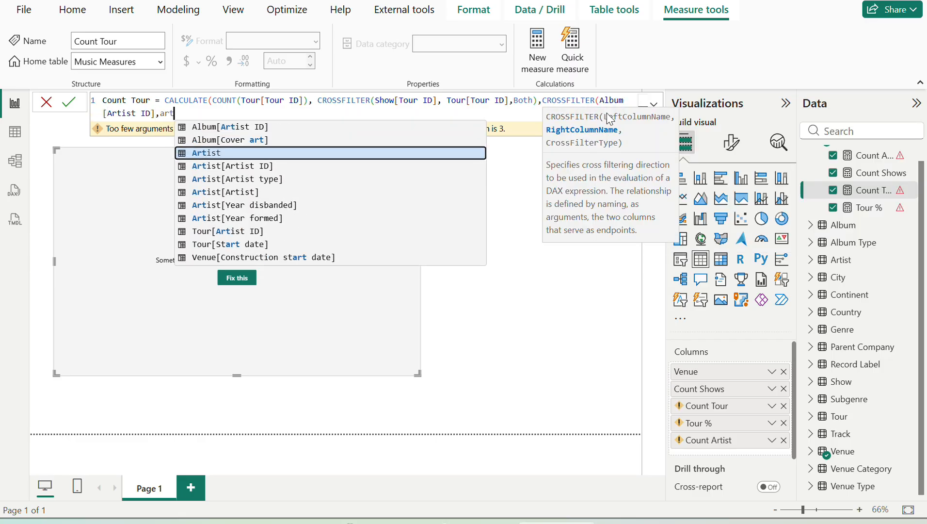
pyautogui.press('Down')
pyautogui.press('Down')
pyautogui.press('Down')
pyautogui.press('Down')
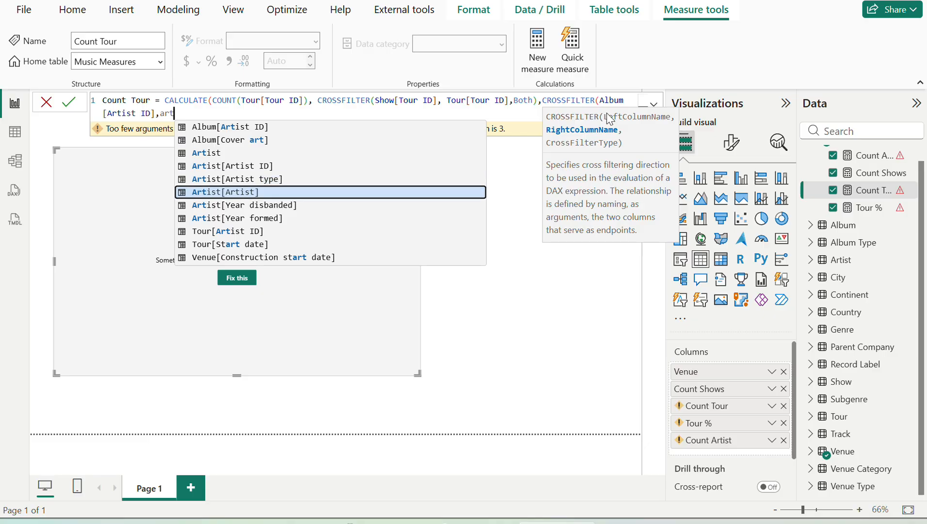
pyautogui.press('Down')
pyautogui.press('Down')
pyautogui.press('Tab')
pyautogui.press('Return')
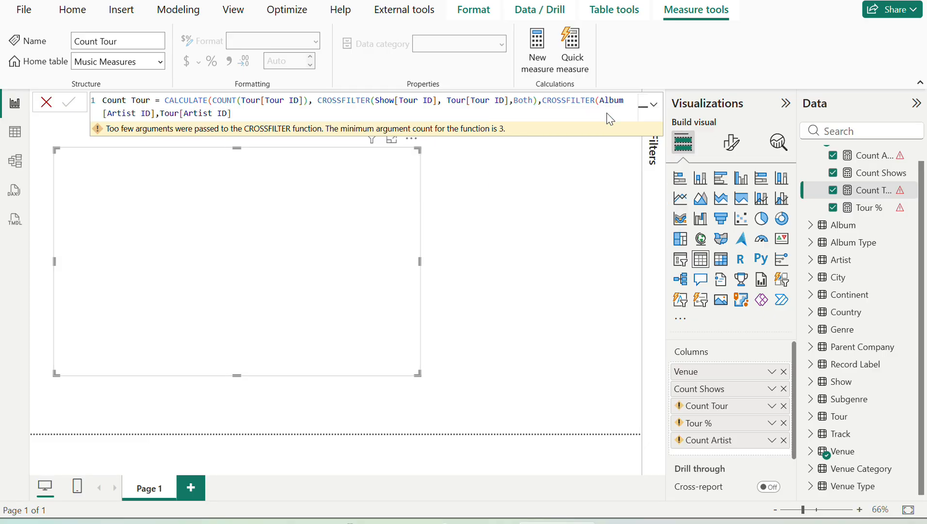
pyautogui.write('))')
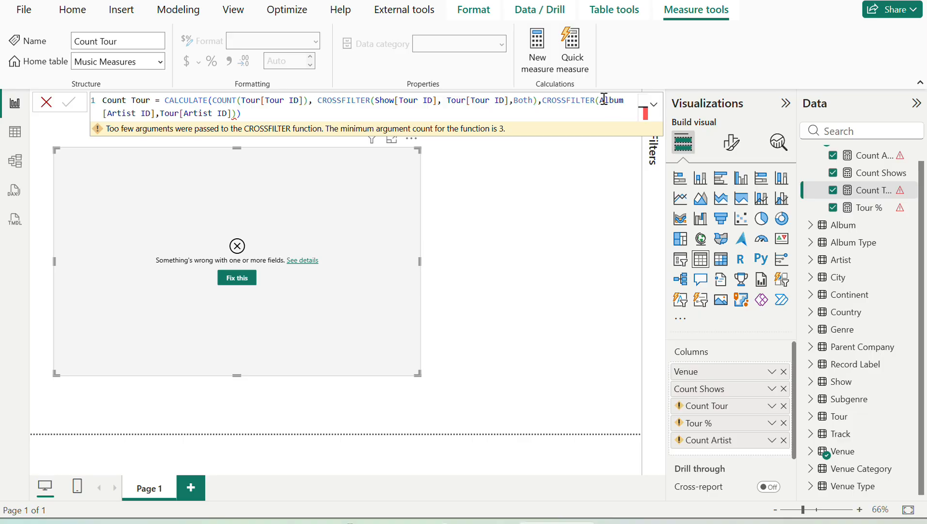
pyautogui.click(232, 113)
pyautogui.write(',Both')
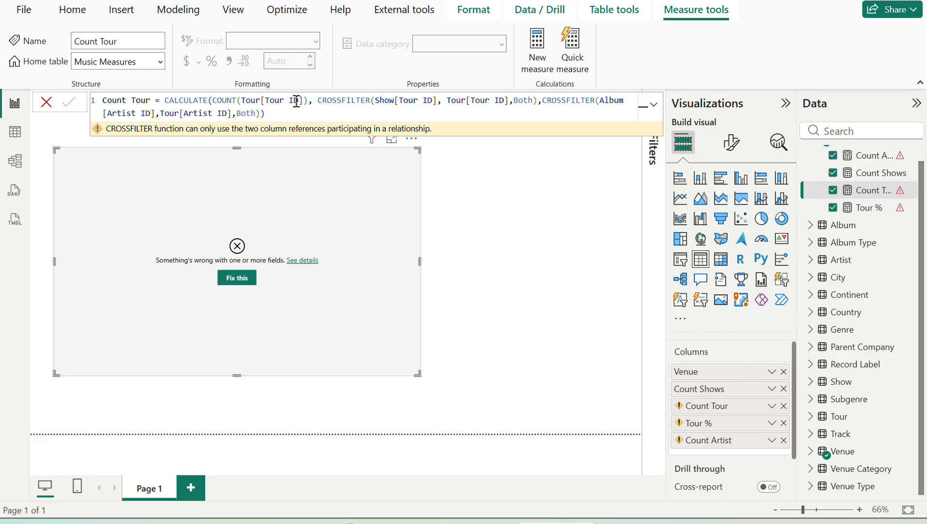
# Replace COUNT(Tour[Tour ID]) in the Count Tour formula with COUNTROWS(Tour)
pyautogui.moveTo(309, 101); pyautogui.dragTo(219, 99)
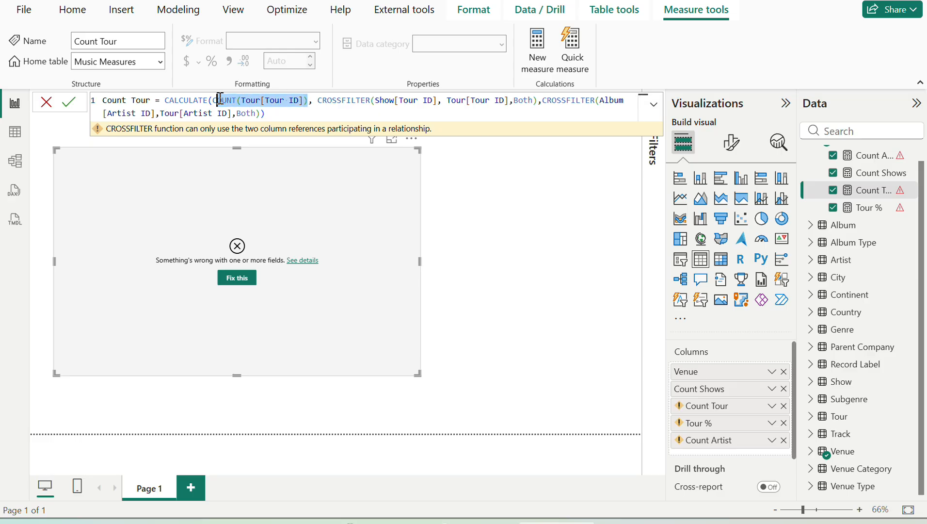
pyautogui.write('ount Tou')
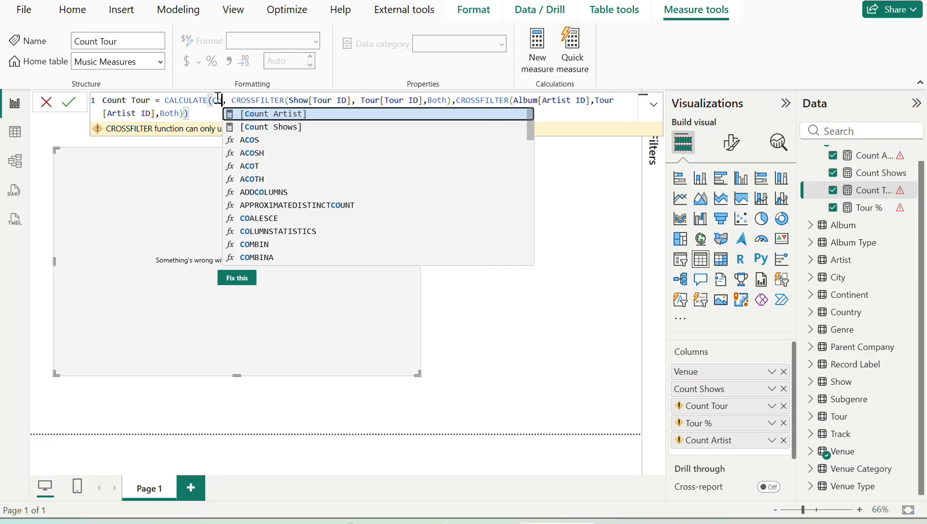
pyautogui.write('r')
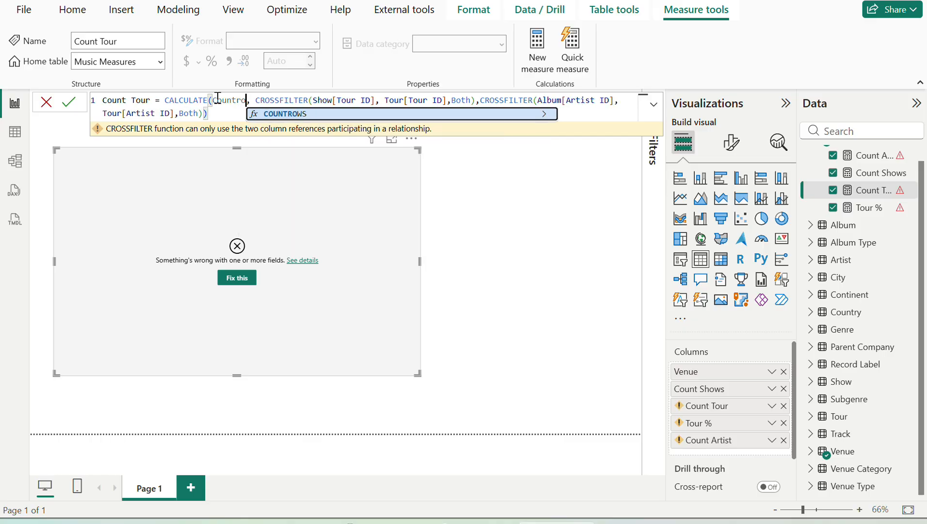
pyautogui.press('Tab')
pyautogui.write('t To')
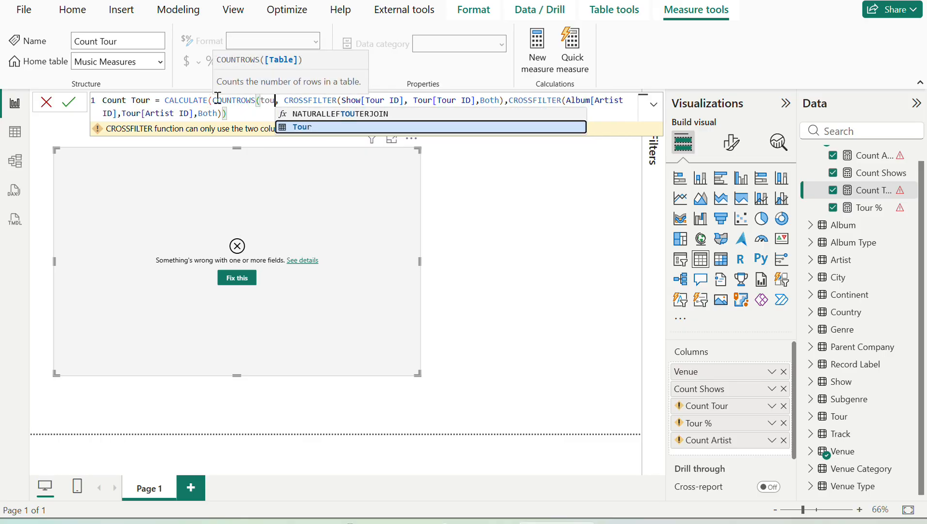
pyautogui.press('Tab')
pyautogui.hotkey('ctrl', 'End')
pyautogui.write(')')
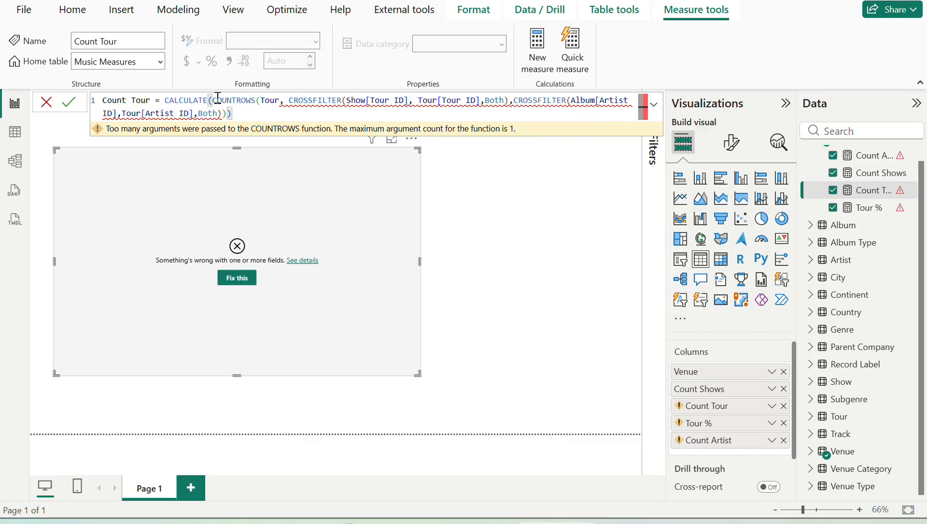
pyautogui.click(281, 100)
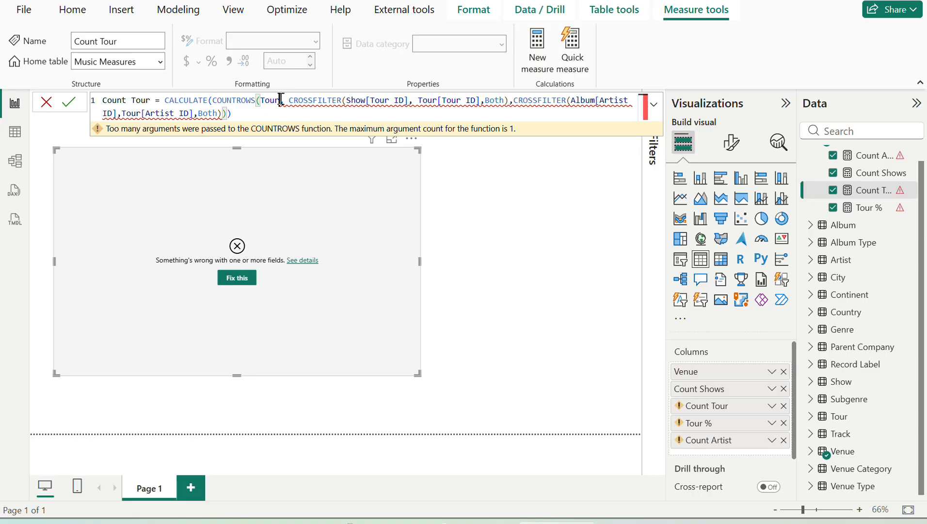
pyautogui.write(')')
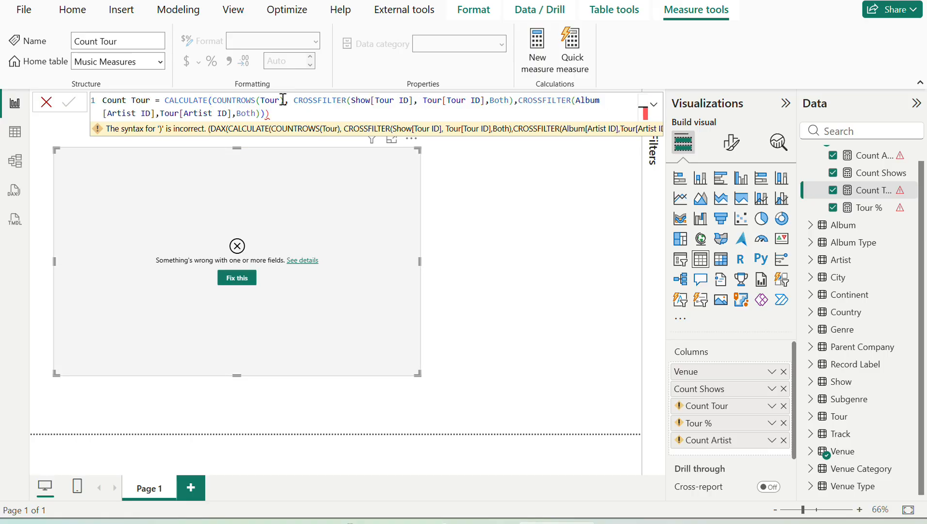
# Remove the extra closing parenthesis from the end of the Count Tour formula
pyautogui.click(283, 115)
pyautogui.press('BackSpace')
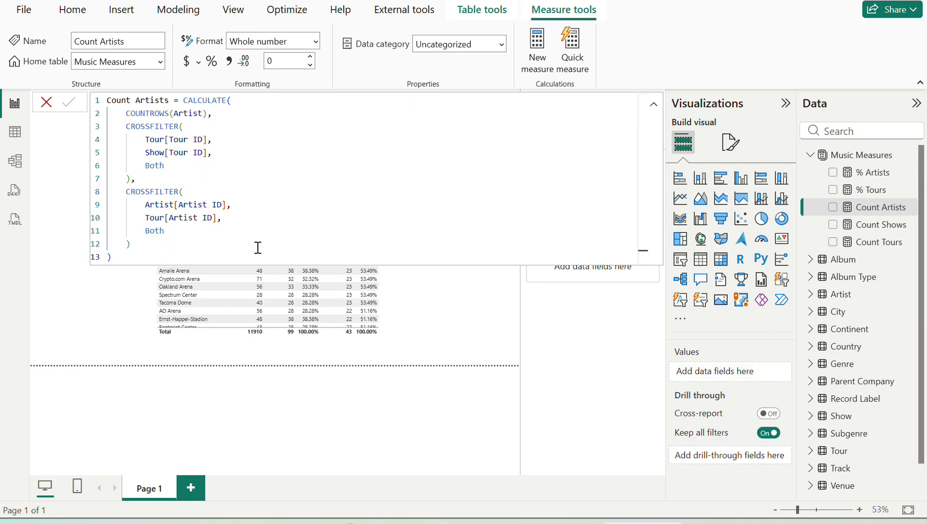
# Examine the formulas of the Count Artists and % Artists measures in the finished answer report and close the formula editor
pyautogui.click(259, 244)
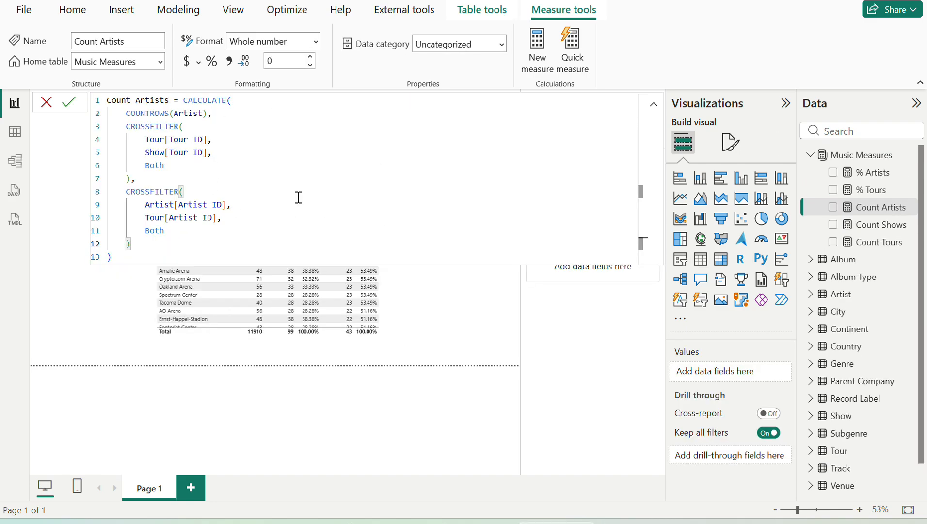
pyautogui.click(45, 110)
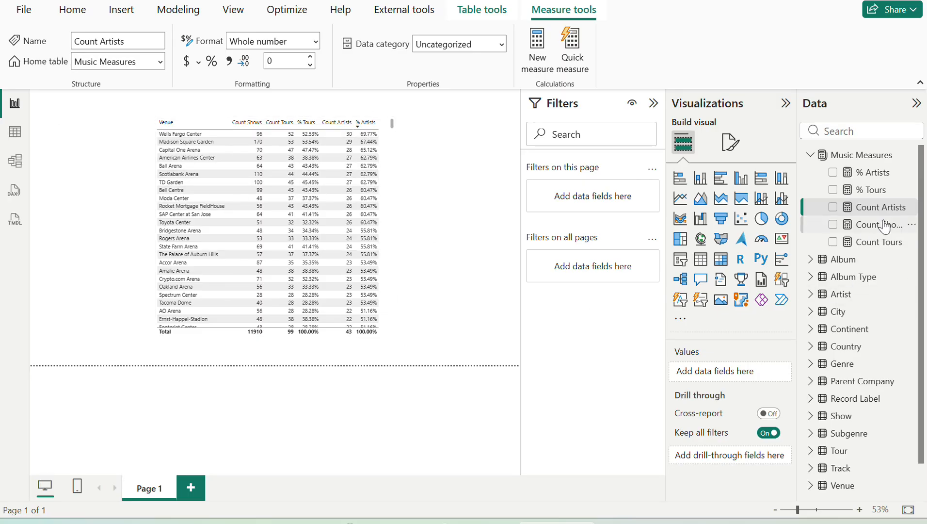
pyautogui.click(880, 176)
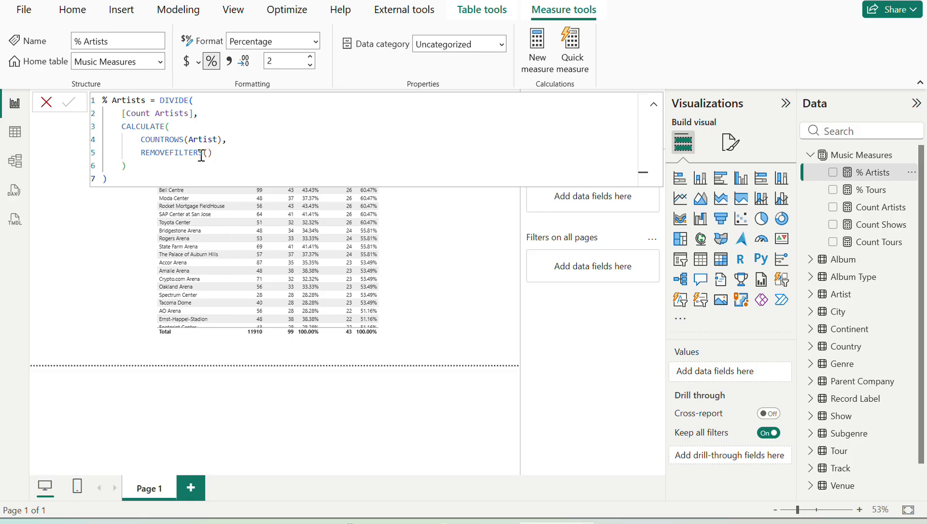
pyautogui.click(478, 386)
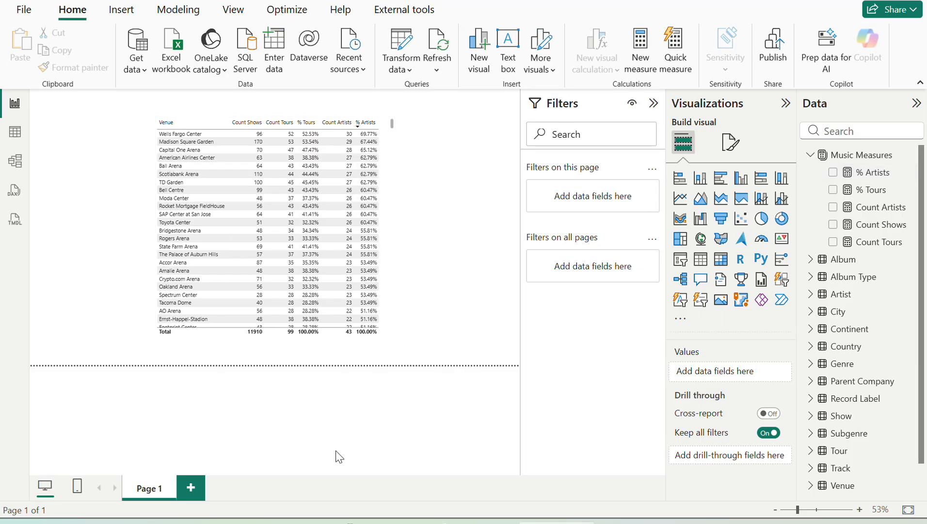
# Switch to the Wise Owl exercise page in the browser, check the expected results table, and return to the answer report in Power BI
pyautogui.click(375, 523)
pyautogui.scroll(-2, 593, 376)
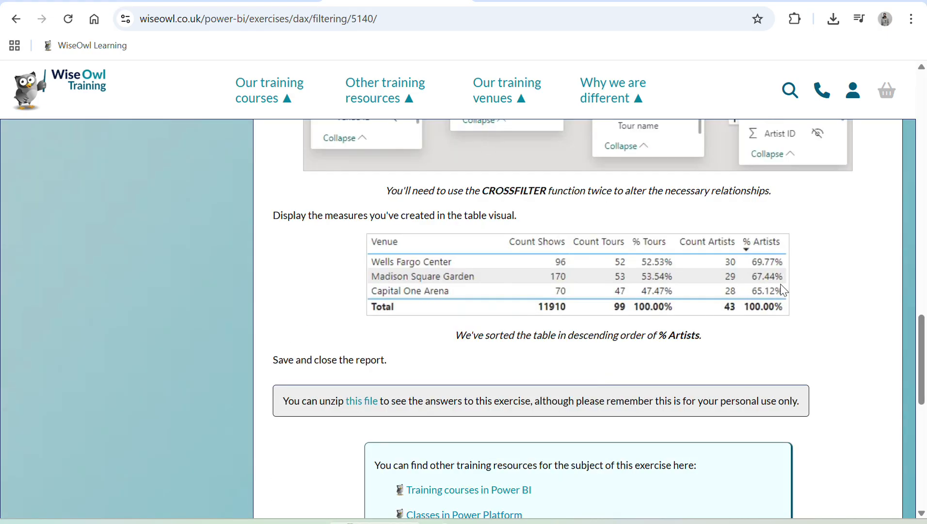
pyautogui.hotkey('alt', 'Tab')
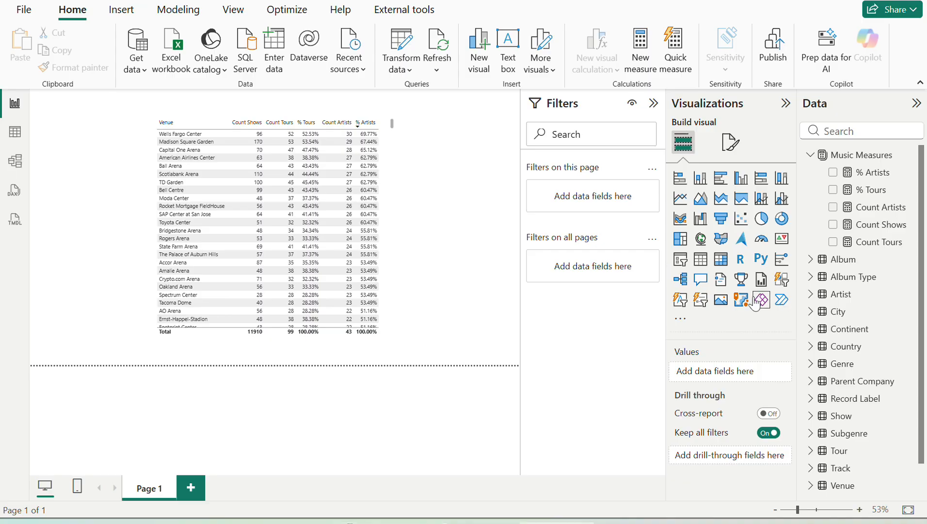